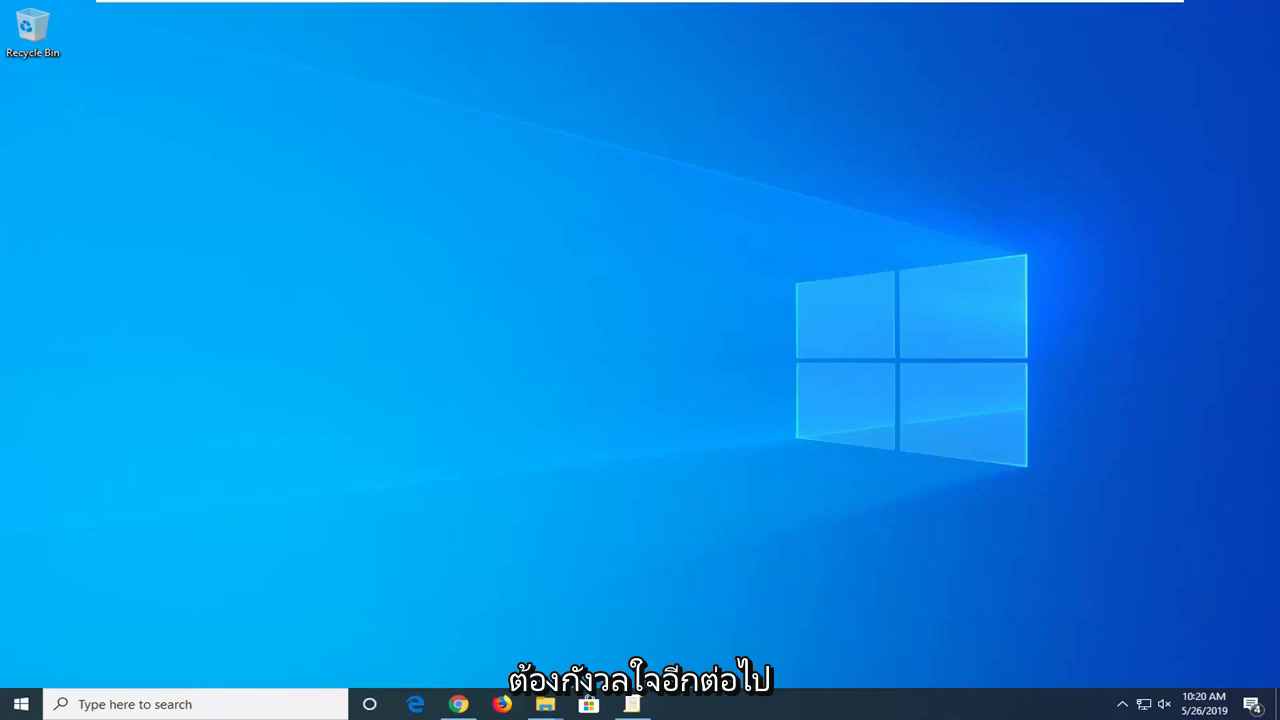
# Download comdlg32.ocx from bioinformatics.org's install_comdlg32.htm page, keeping it despite the warning
pyautogui.click(458, 706)
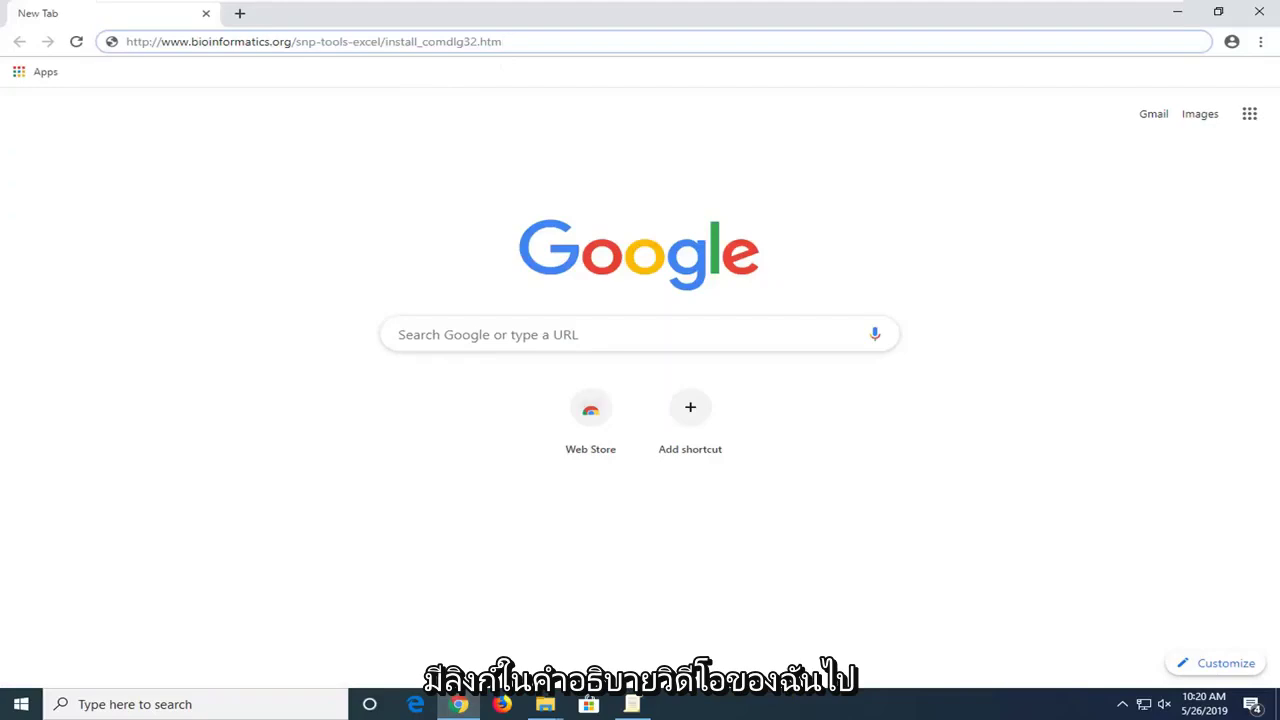
pyautogui.press('Return')
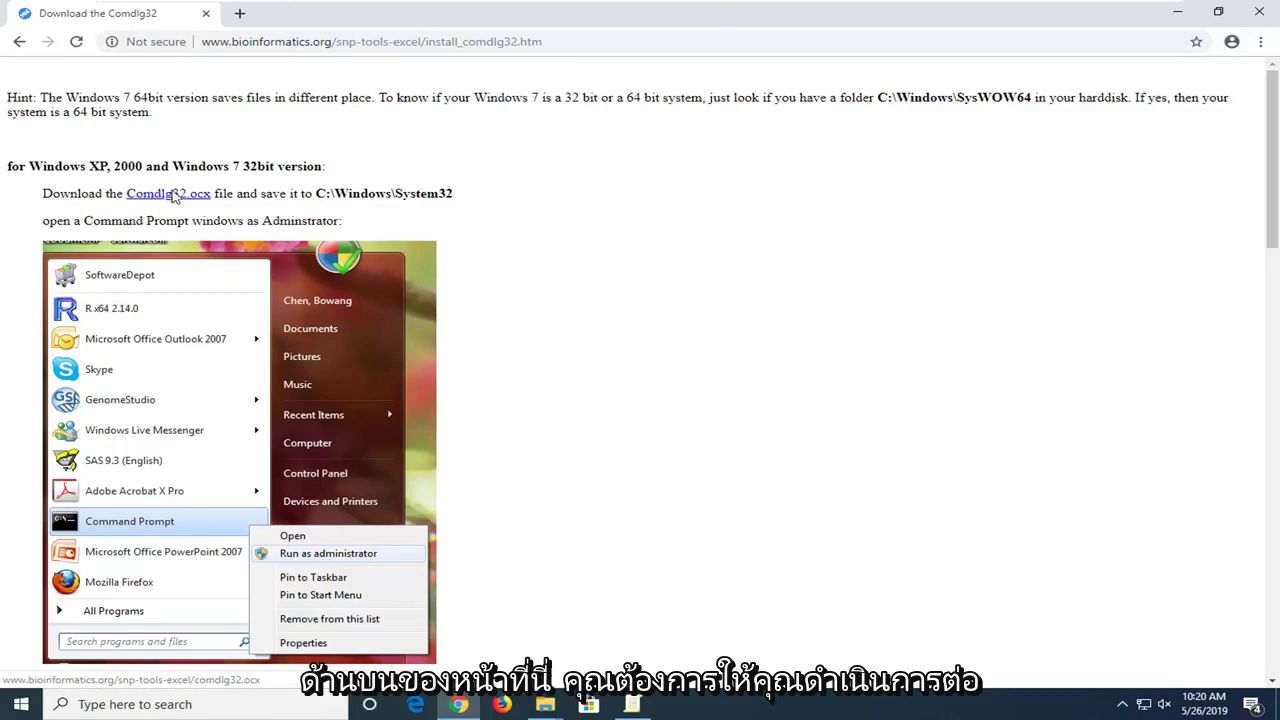
pyautogui.click(172, 197)
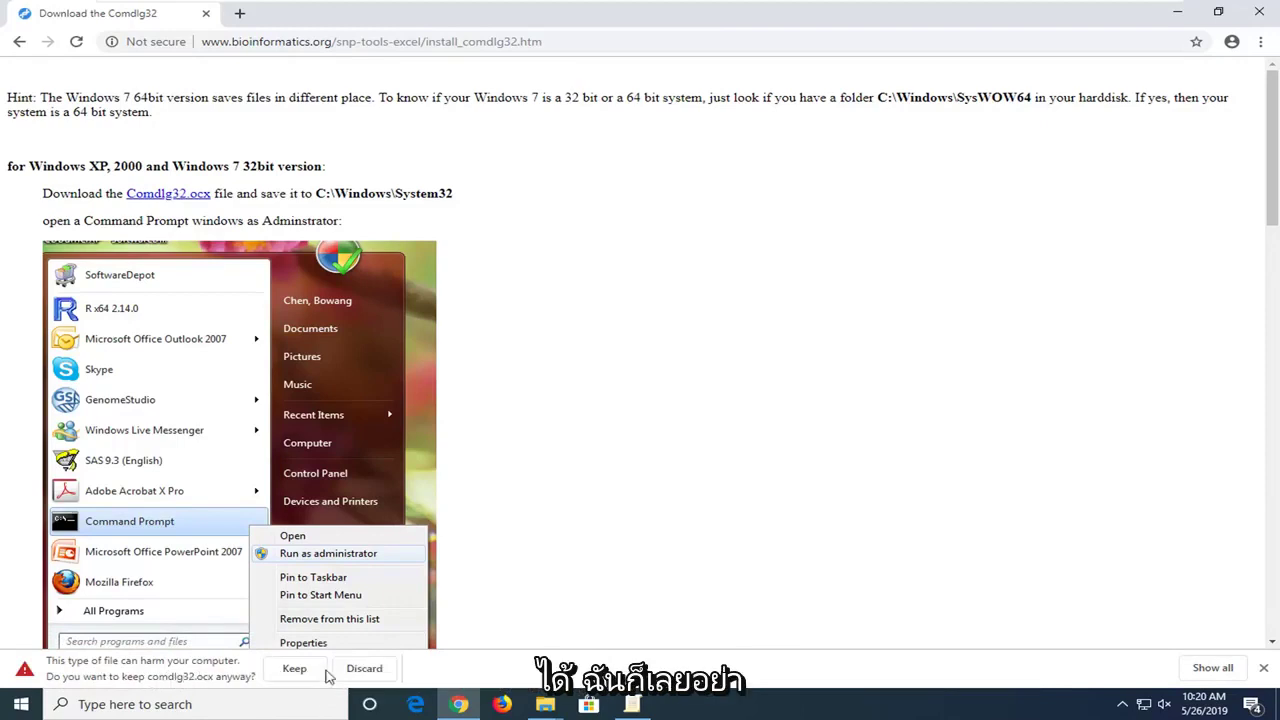
pyautogui.click(294, 668)
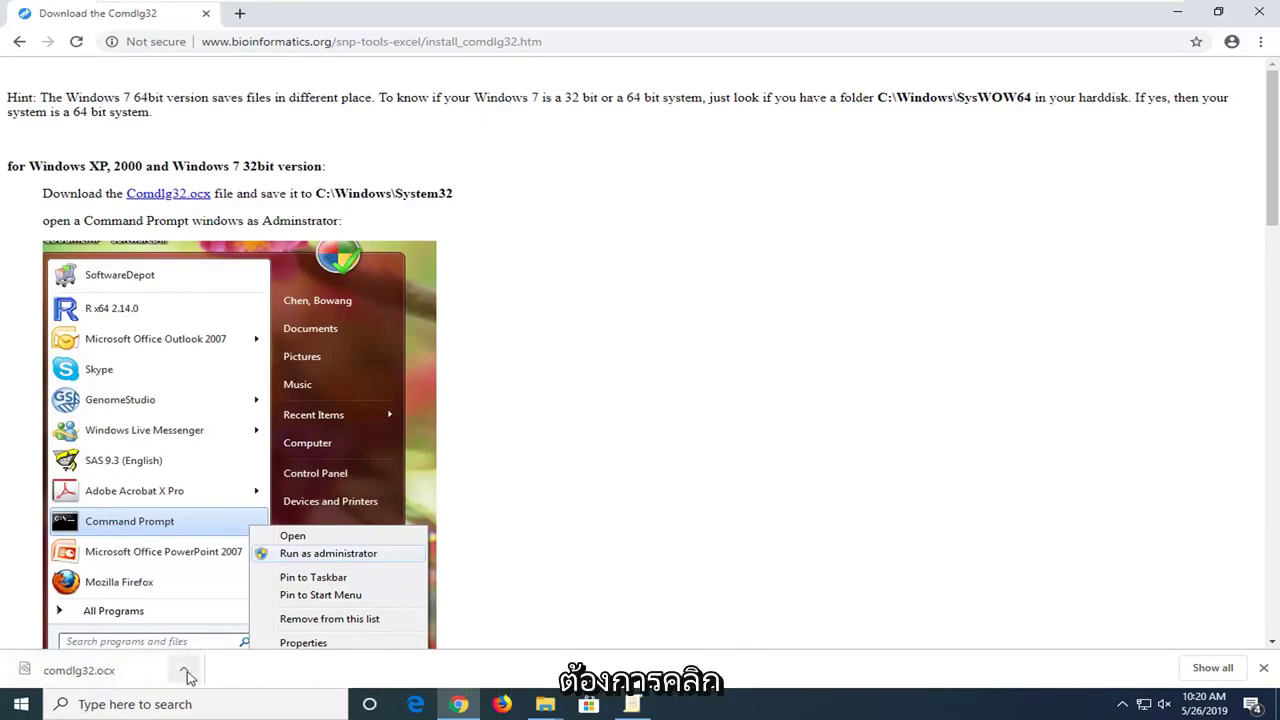
# Drag comdlg32.ocx from the Downloads folder onto the desktop, then close the Explorer window
pyautogui.click(186, 676)
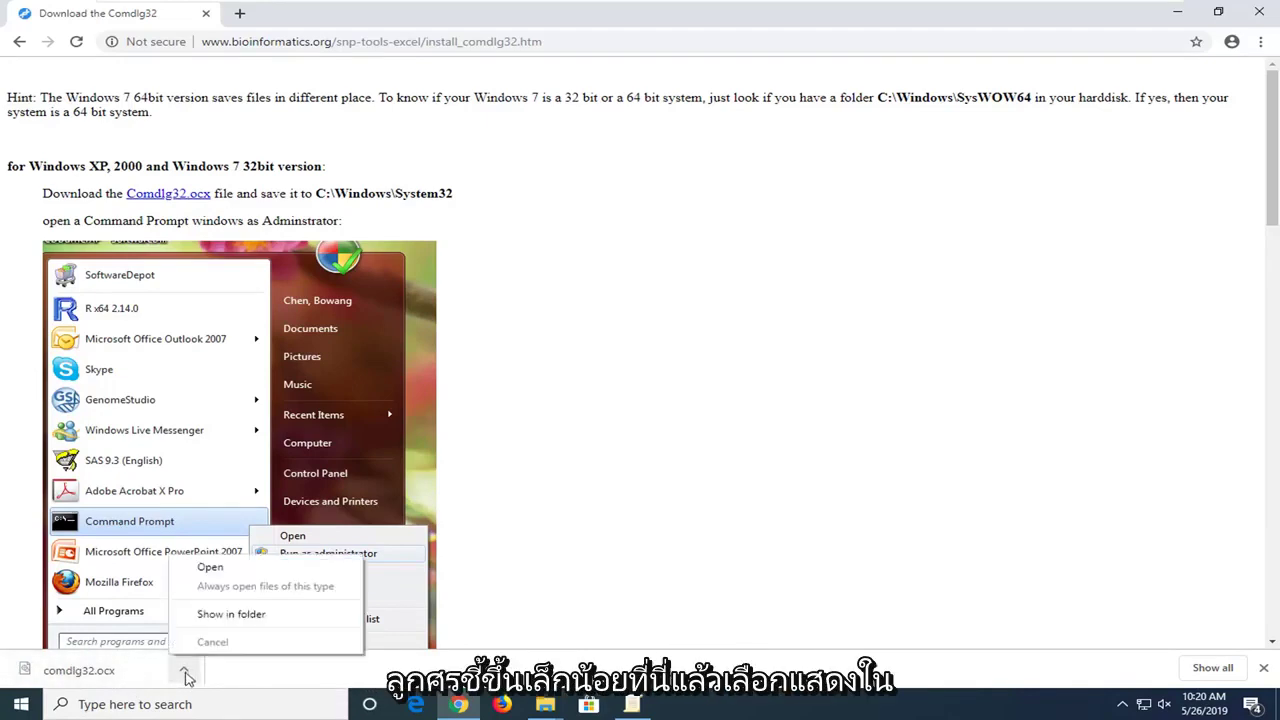
pyautogui.click(243, 614)
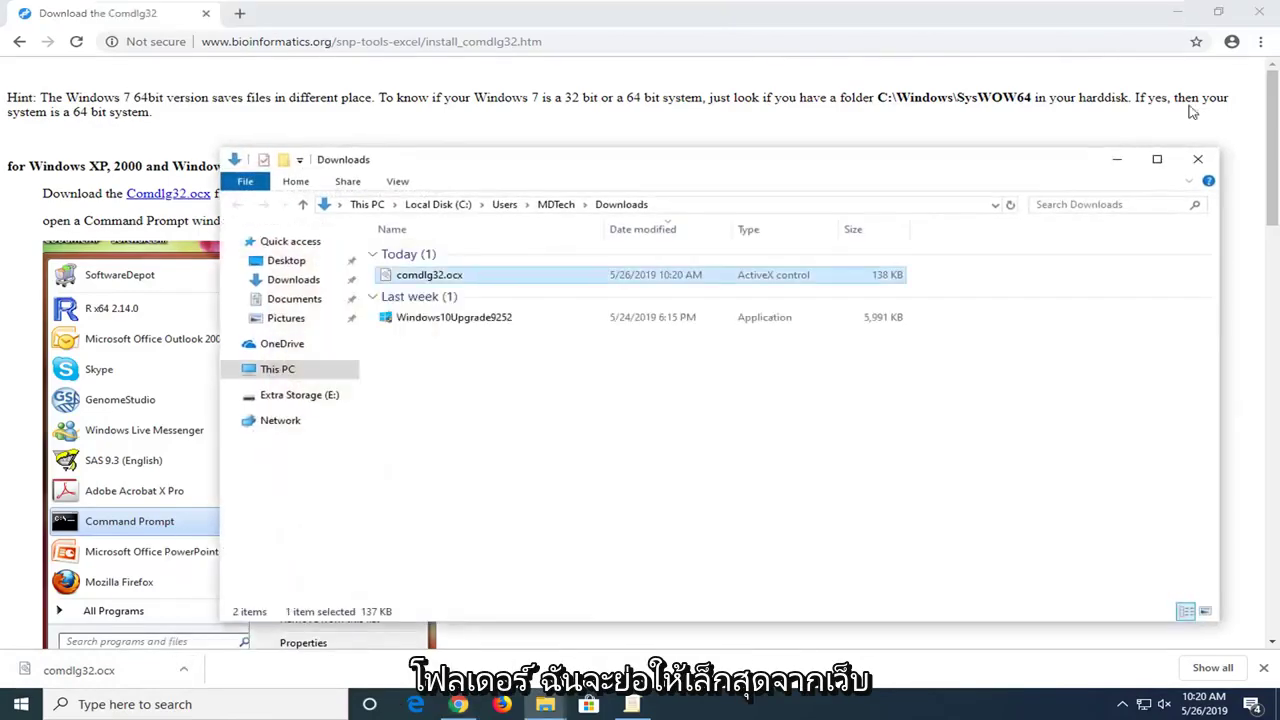
pyautogui.click(1179, 14)
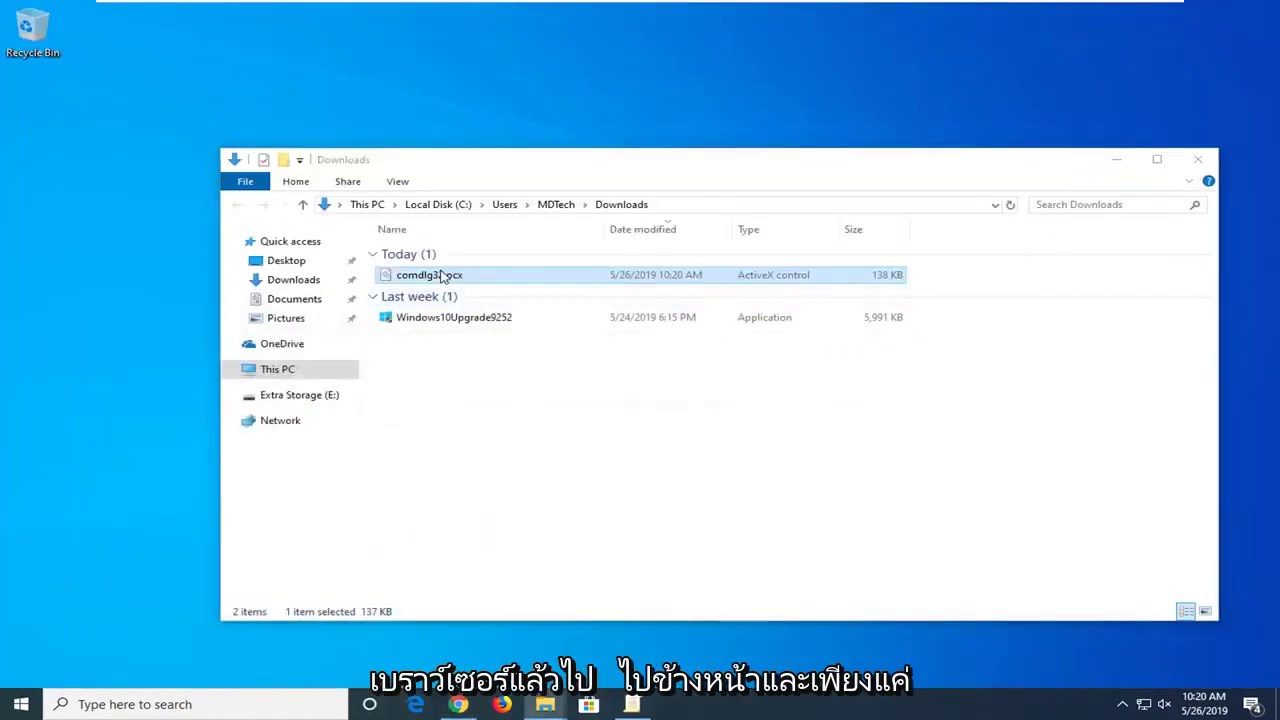
pyautogui.moveTo(440, 278); pyautogui.dragTo(433, 118)
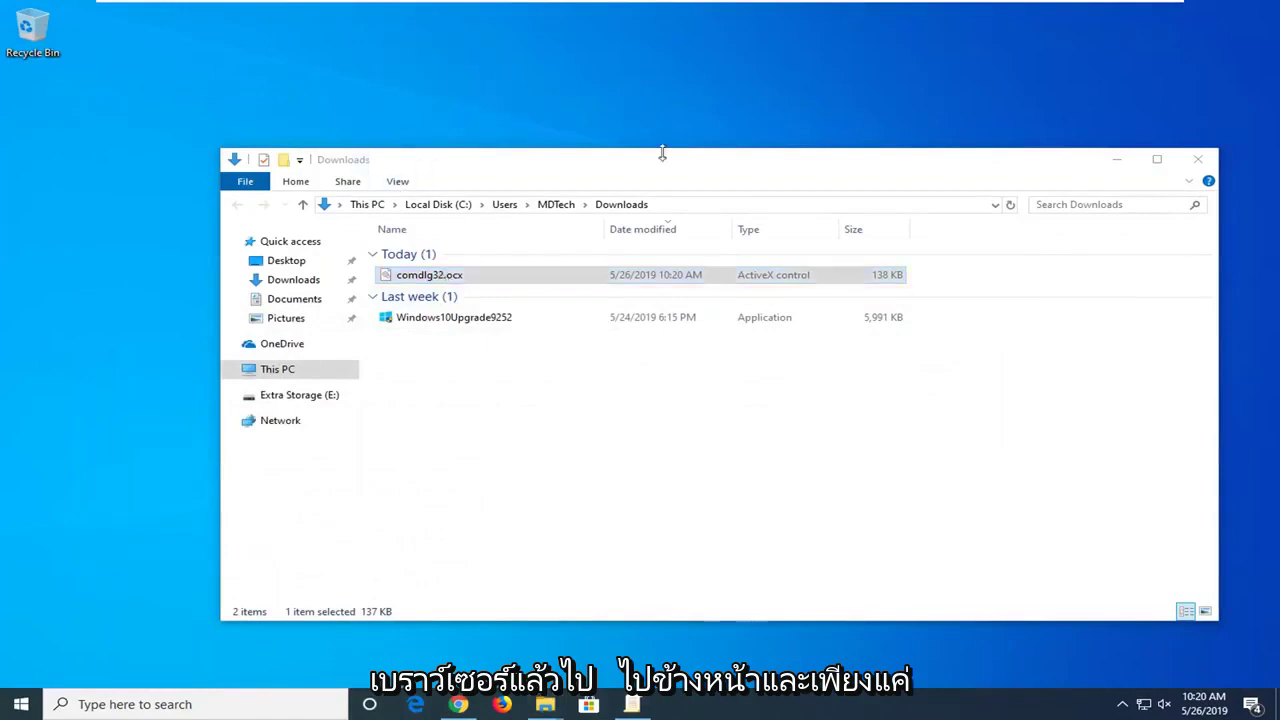
pyautogui.click(1198, 159)
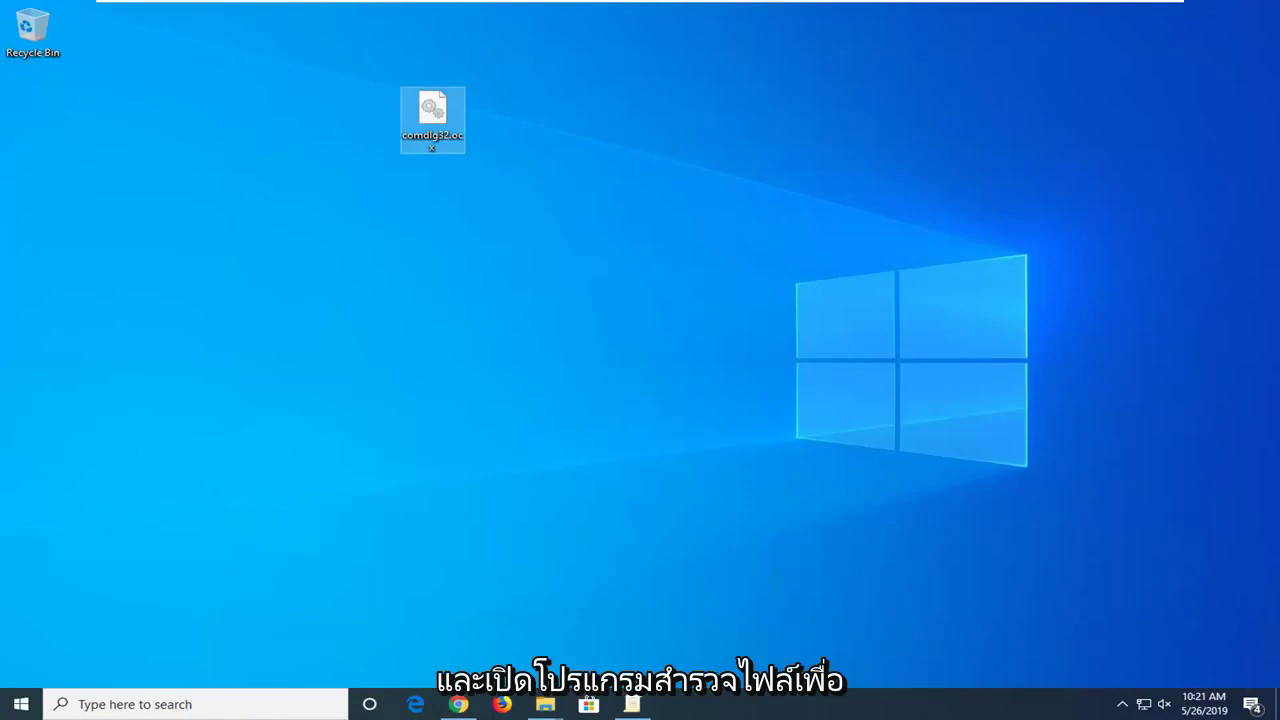
# Launch File Explorer by searching 'file explorer'
pyautogui.click(20, 705)
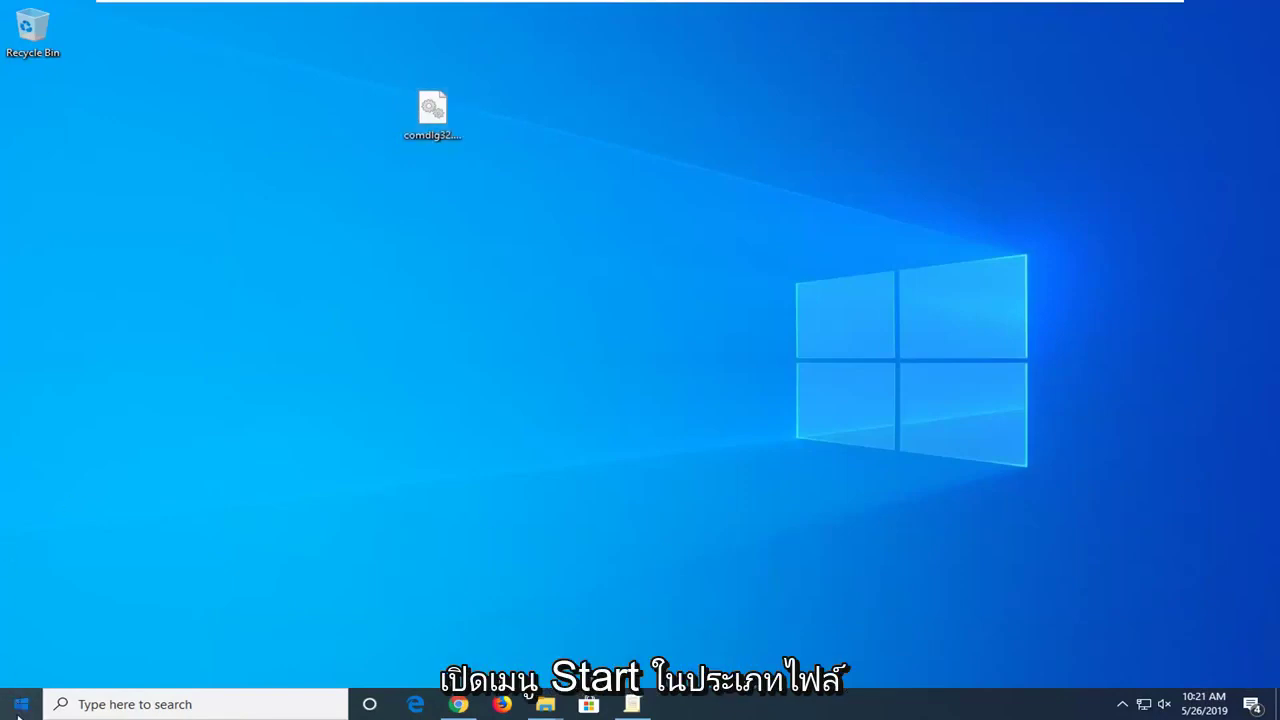
pyautogui.write('file ex')
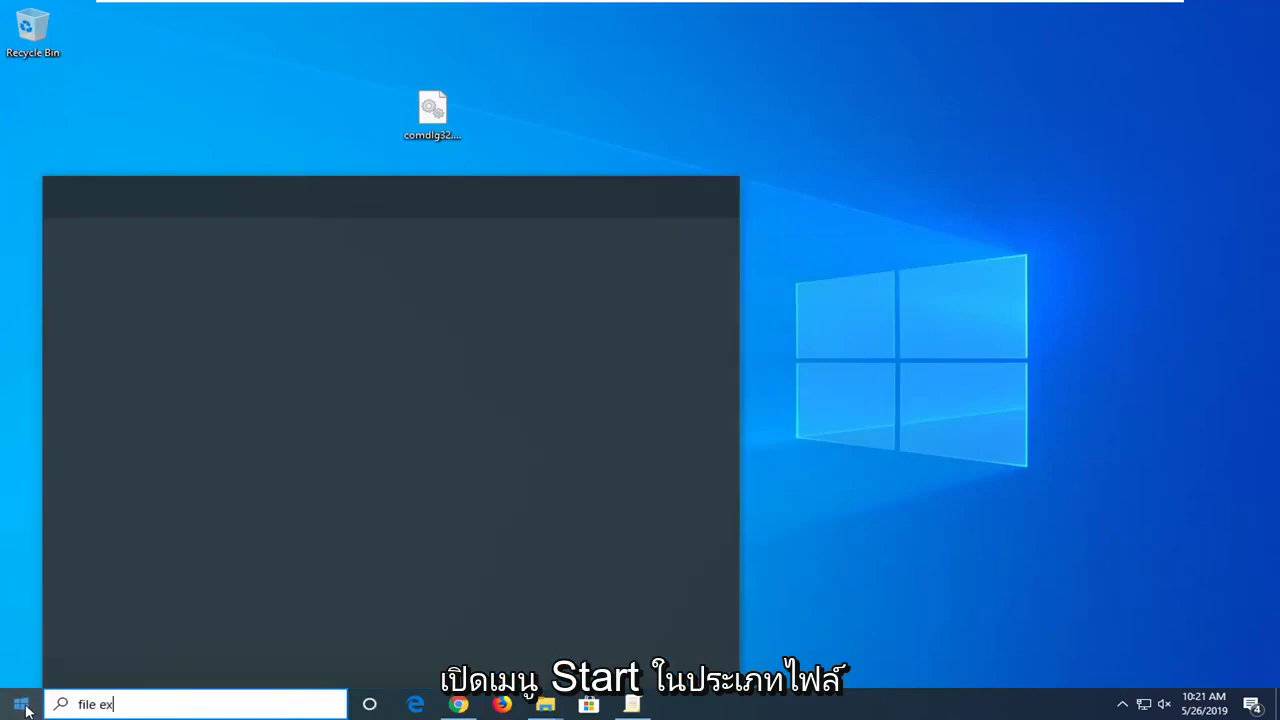
pyautogui.write('plorer')
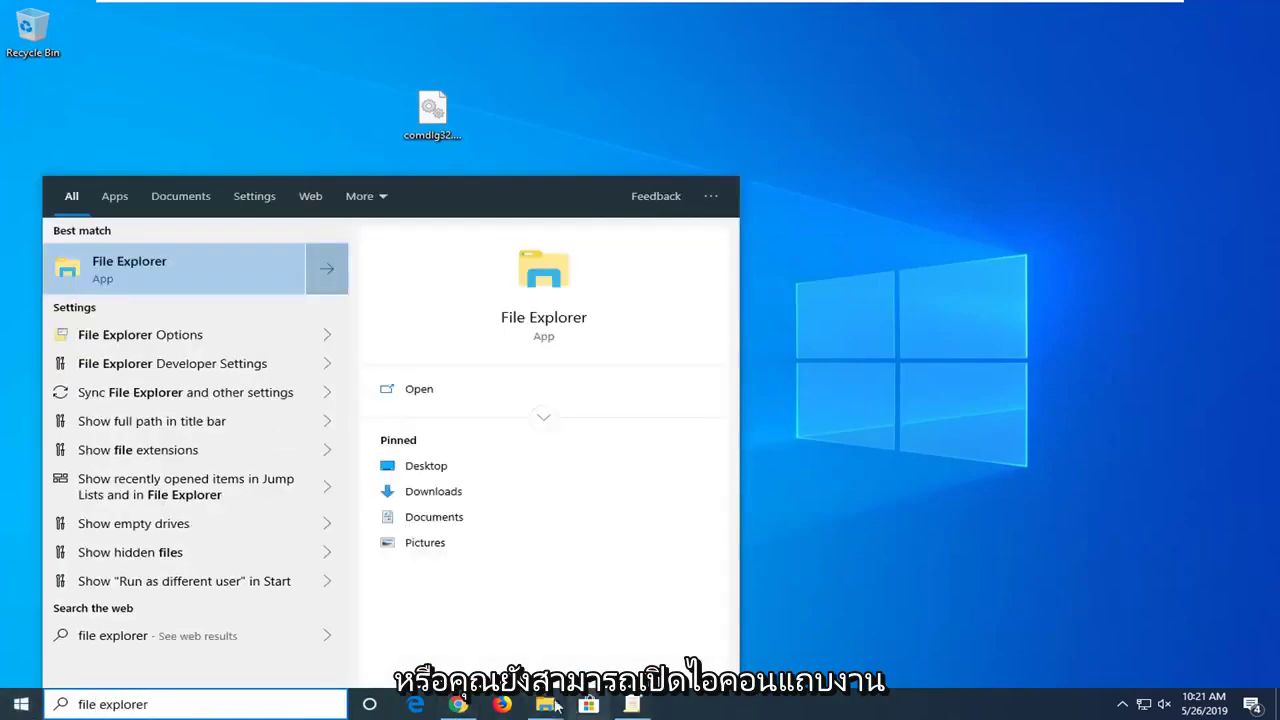
pyautogui.click(122, 271)
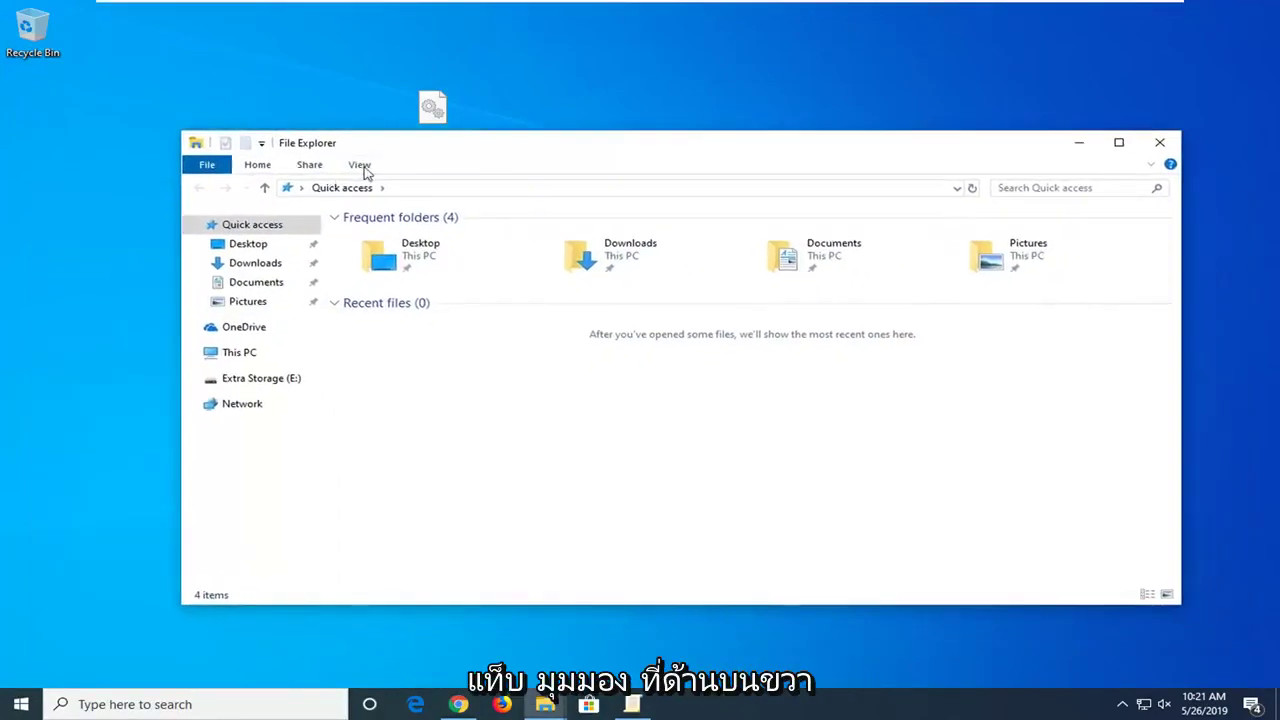
# Enable 'Show hidden files, folders, and drives' in Folder Options and apply it
pyautogui.click(360, 165)
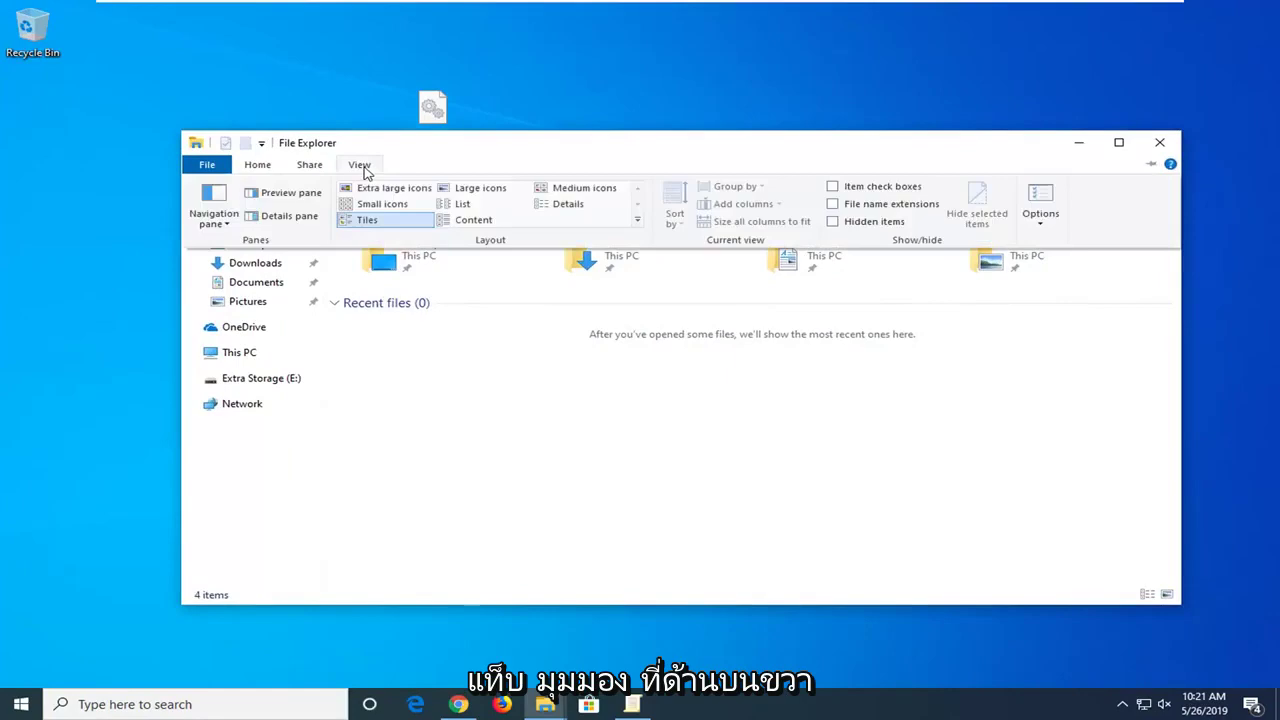
pyautogui.click(1050, 214)
pyautogui.moveTo(366, 236); pyautogui.dragTo(669, 183)
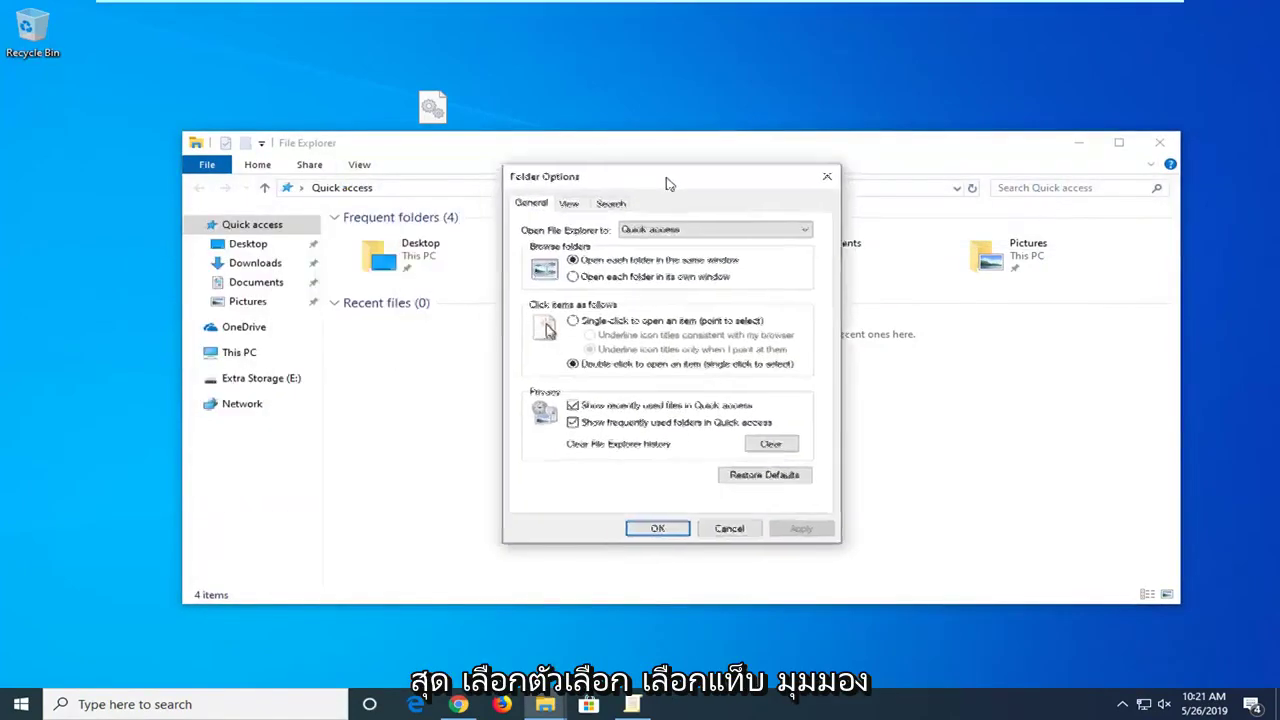
pyautogui.click(585, 192)
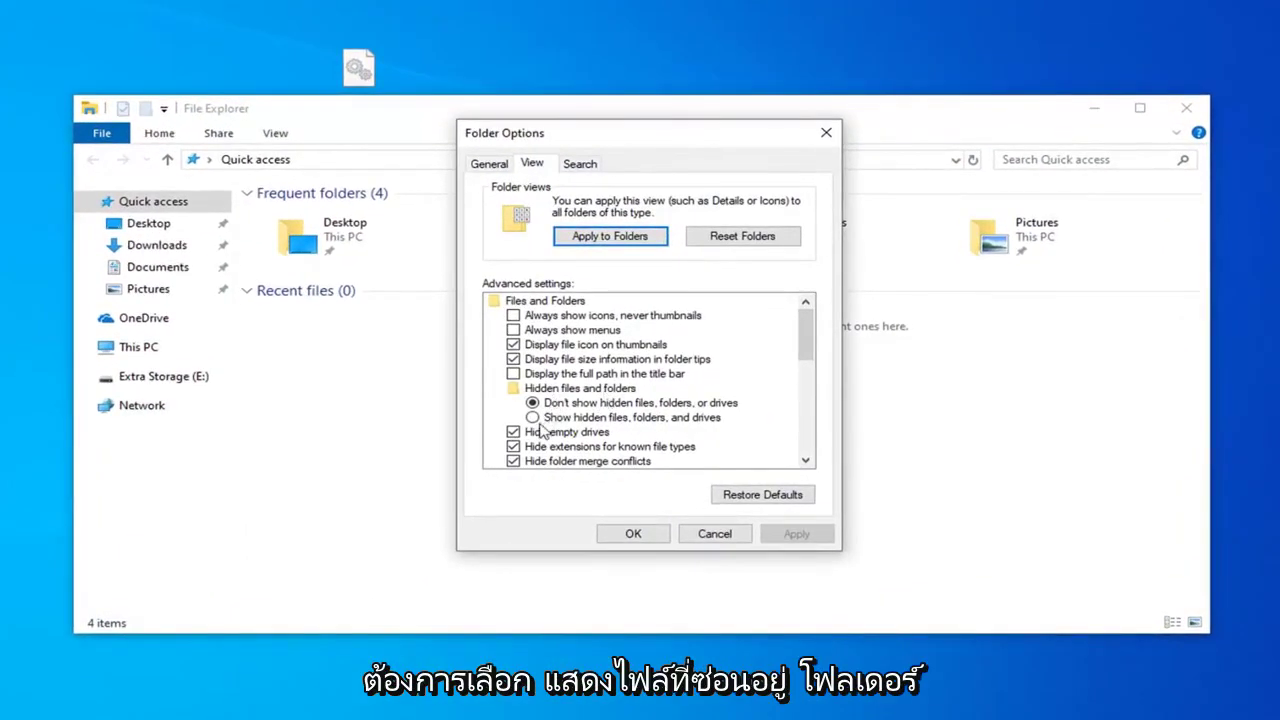
pyautogui.click(540, 419)
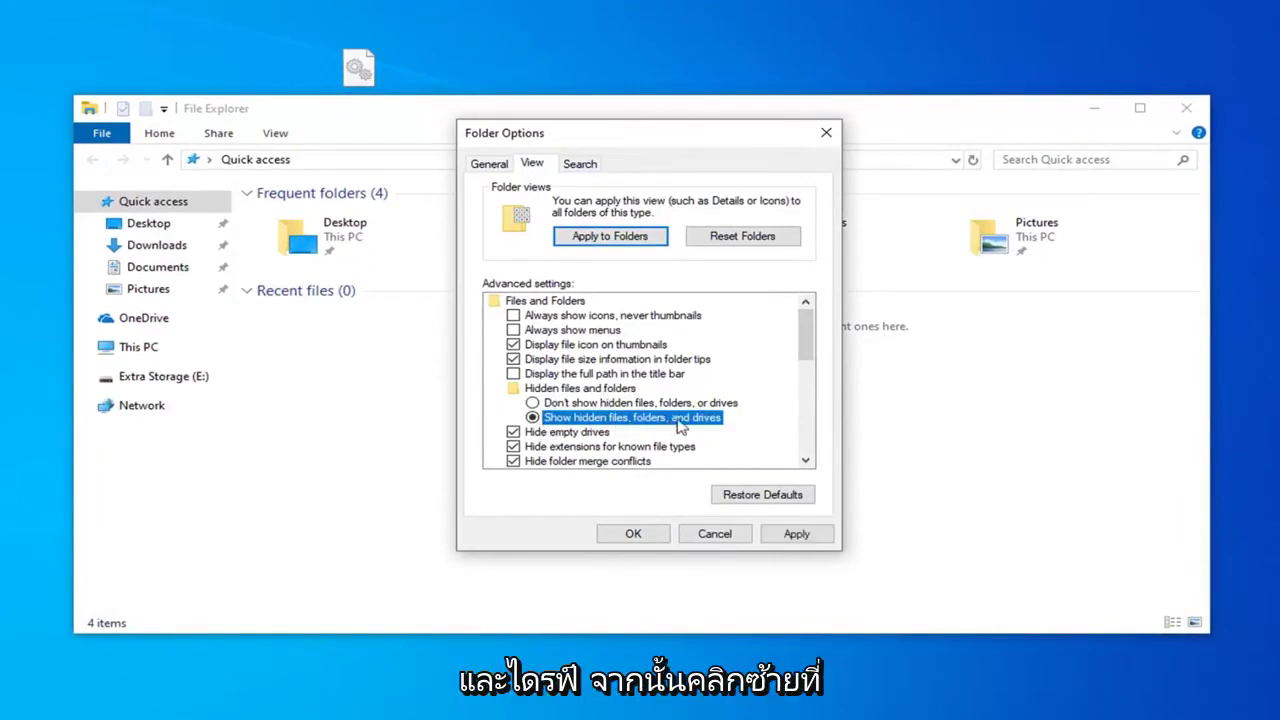
pyautogui.click(776, 540)
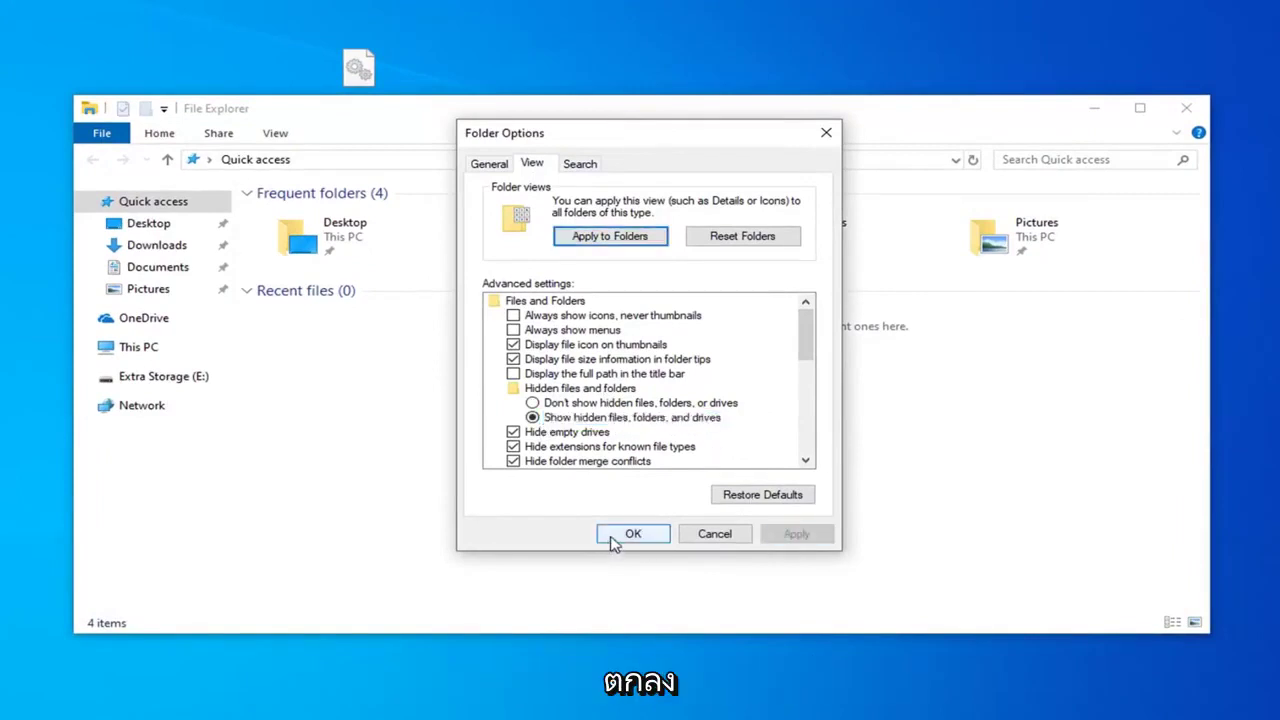
pyautogui.click(612, 538)
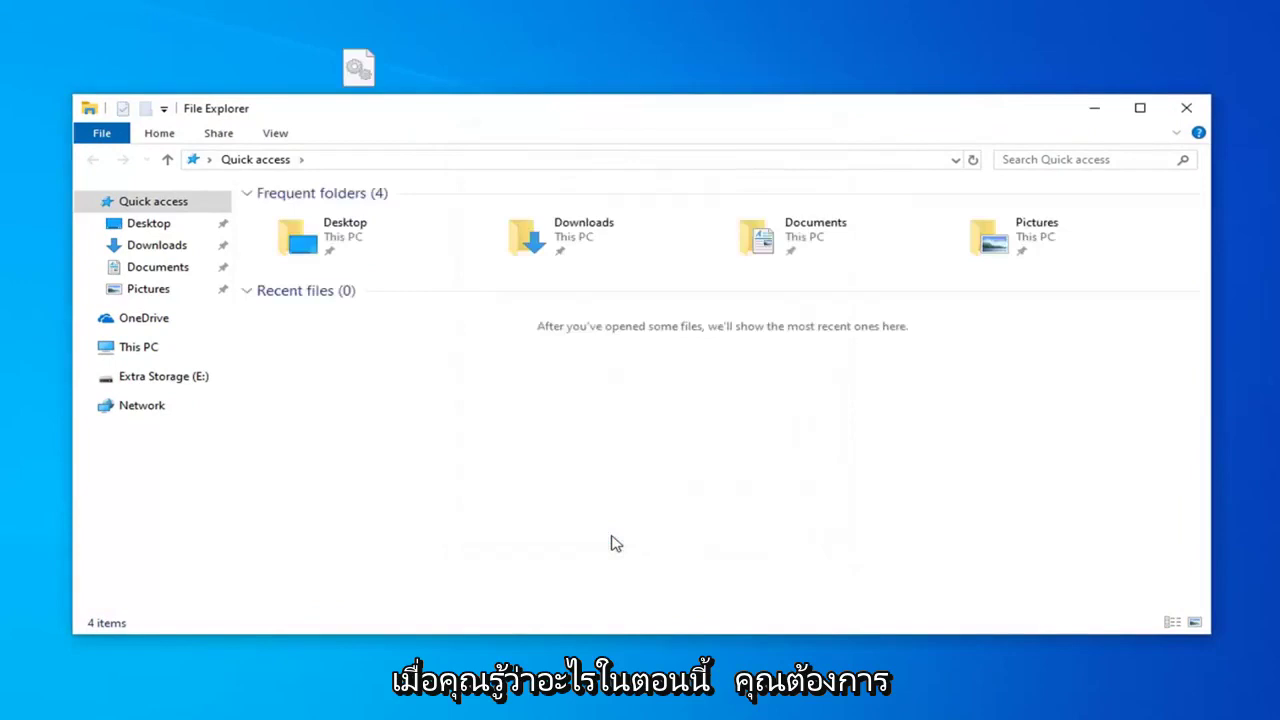
# Go through This PC and Local Disk (C:) into the Windows folder
pyautogui.click(151, 358)
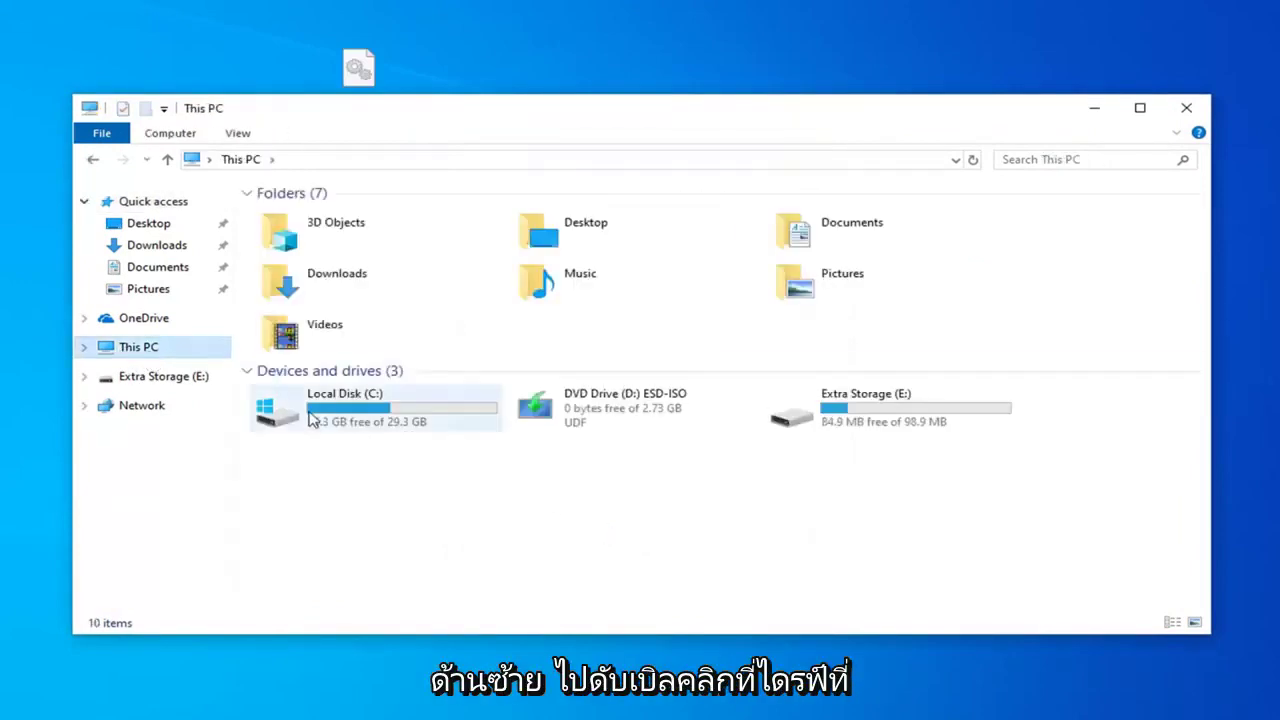
pyautogui.moveTo(375, 408)
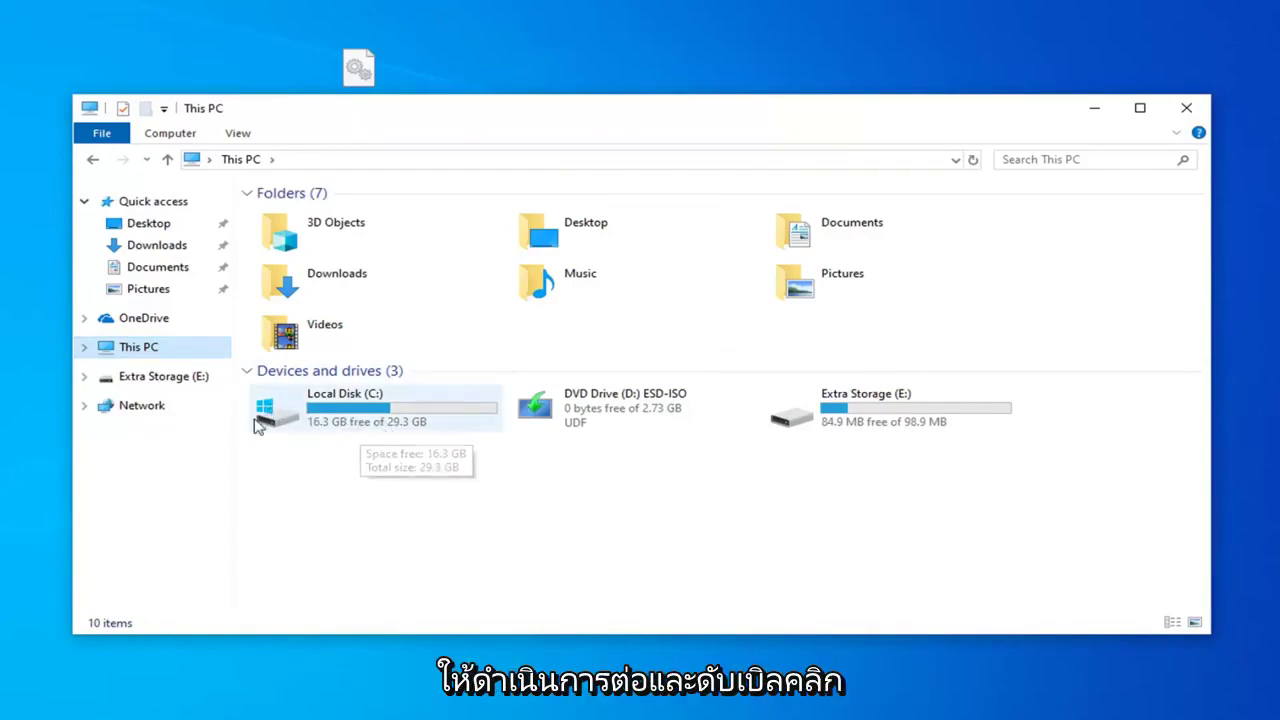
pyautogui.doubleClick(410, 423)
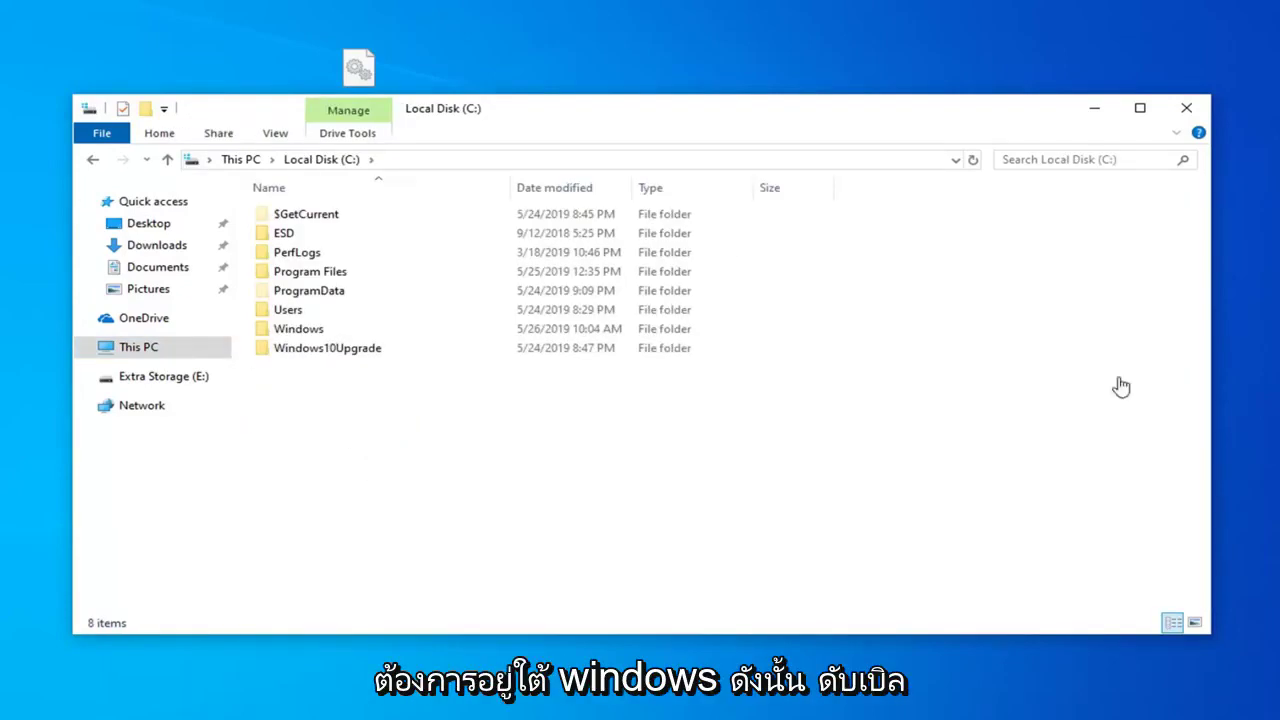
pyautogui.doubleClick(300, 329)
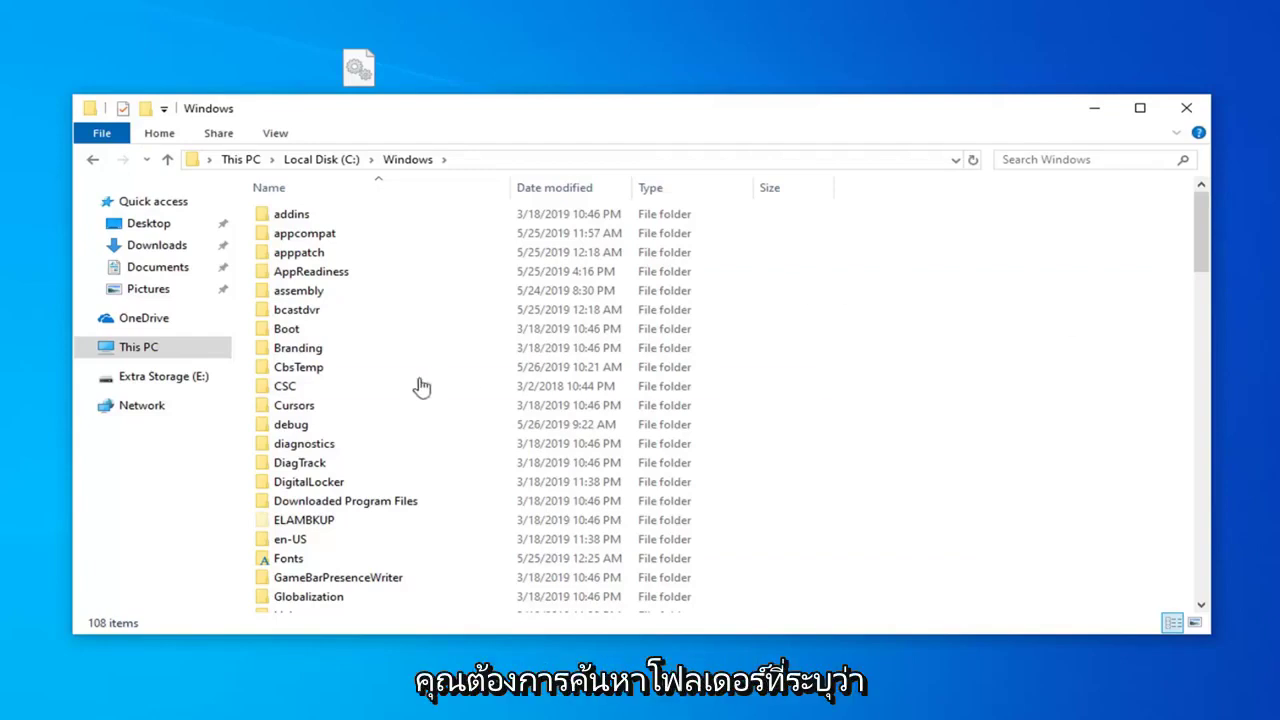
# Scroll down the Windows folder list and open System32
pyautogui.scroll(-3, 420, 386)
pyautogui.scroll(-7, 403, 414)
pyautogui.scroll(-2, 386, 420)
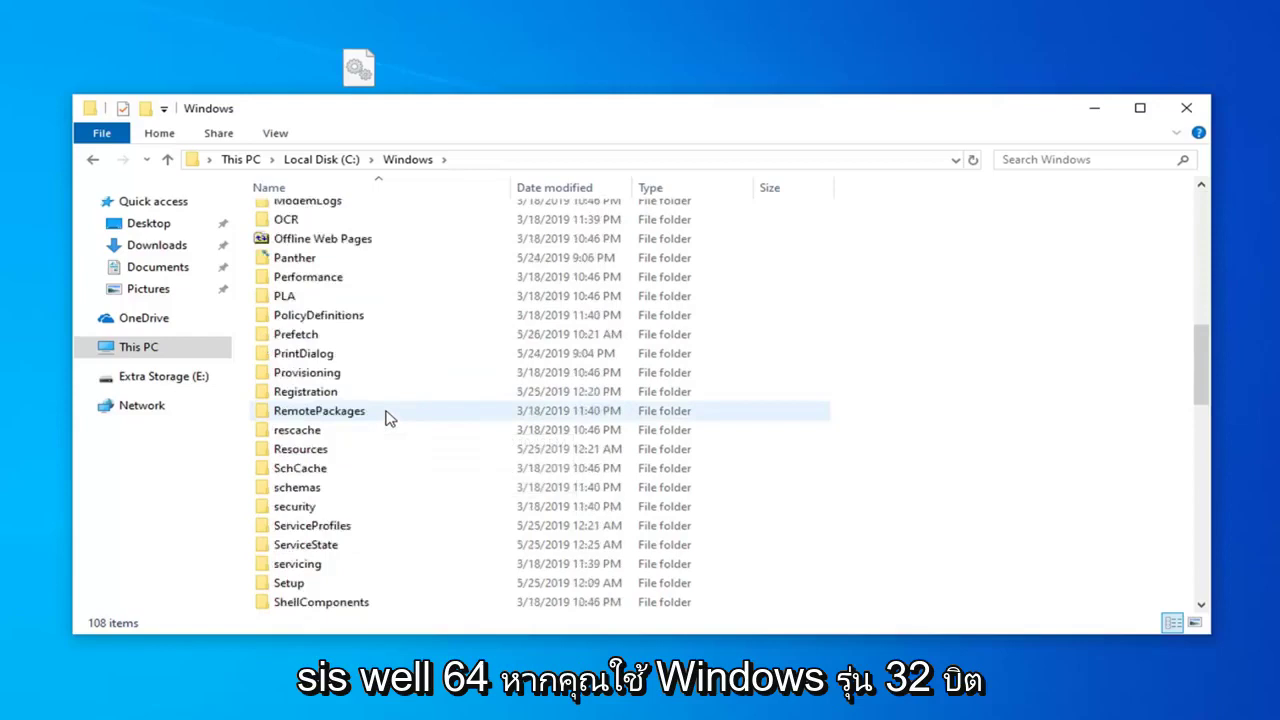
pyautogui.scroll(-1, 386, 420)
pyautogui.scroll(-2, 390, 419)
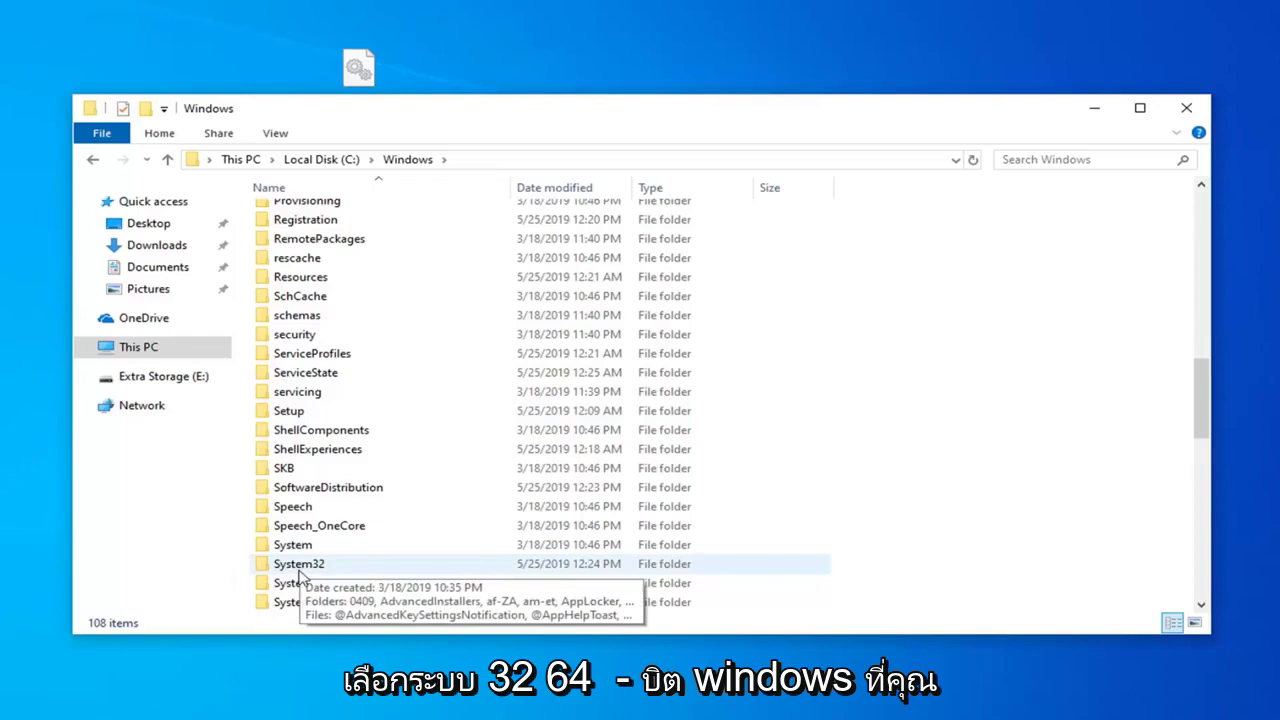
pyautogui.moveTo(299, 564)
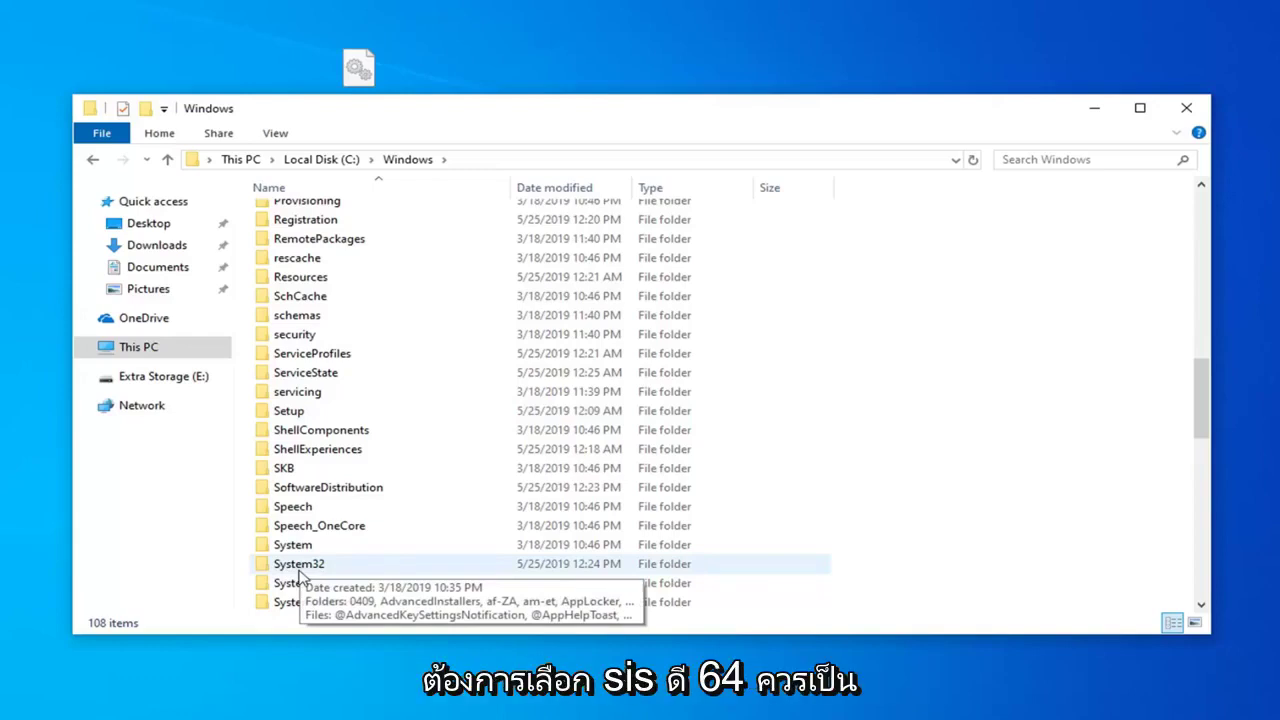
pyautogui.scroll(-1, 300, 560)
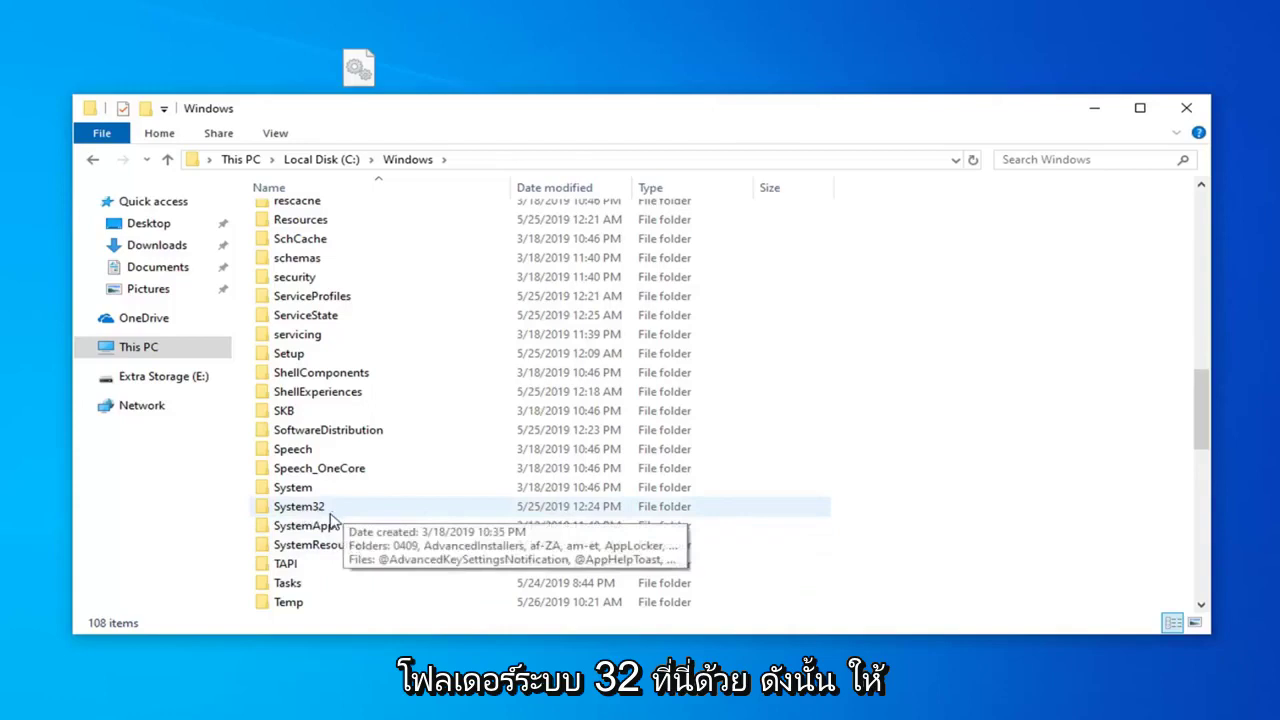
pyautogui.doubleClick(323, 506)
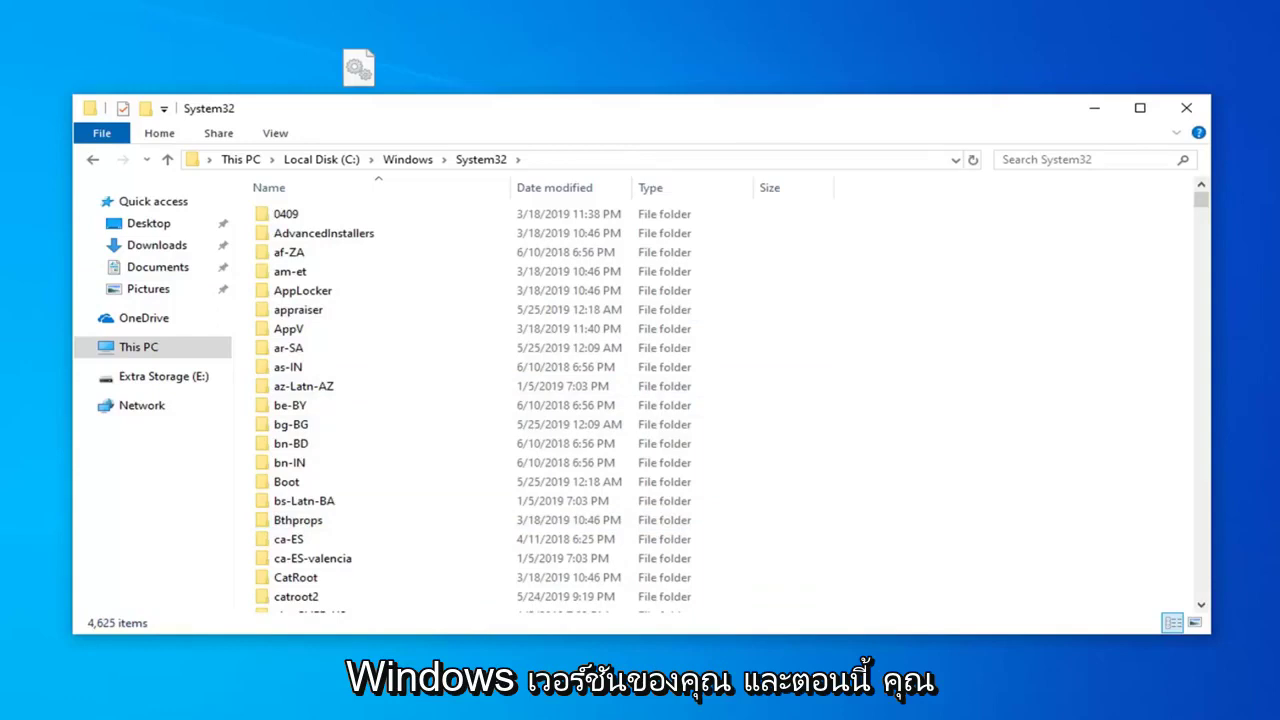
# Drag comdlg32.ocx from the desktop into System32, granting administrator permission
pyautogui.moveTo(360, 70); pyautogui.dragTo(362, 72)
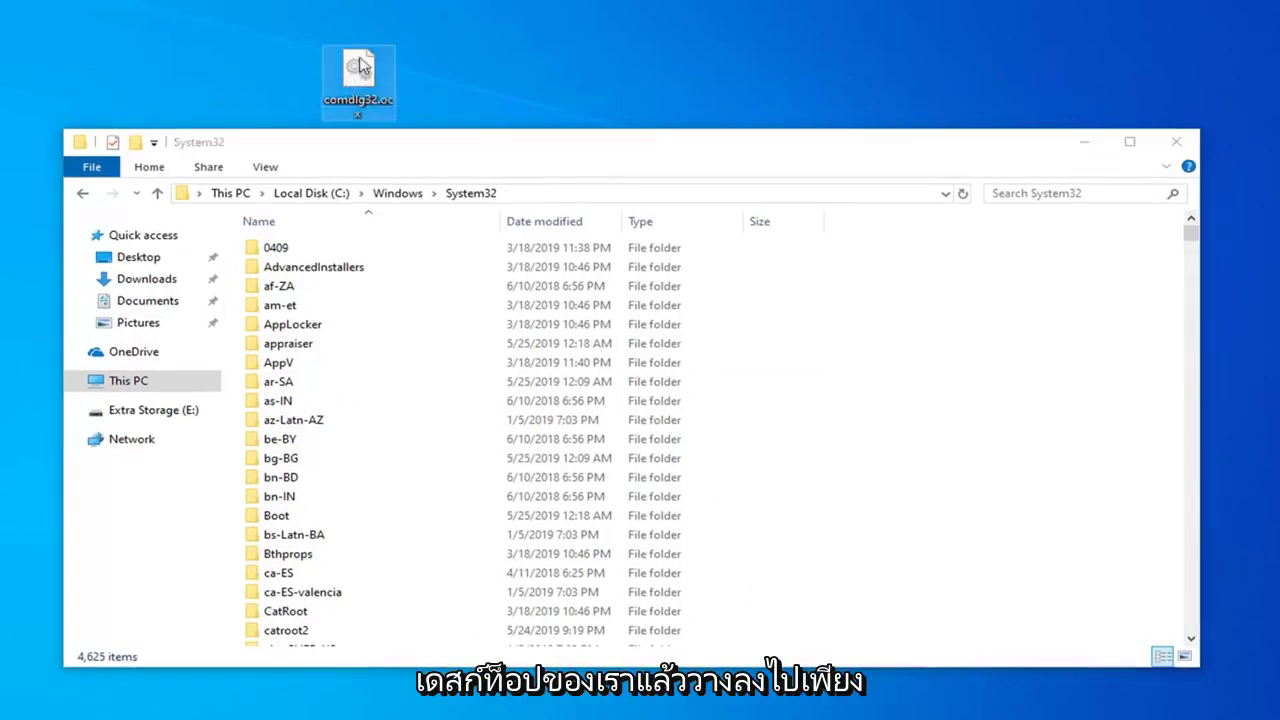
pyautogui.moveTo(378, 102)
pyautogui.mouseDown()
pyautogui.moveTo(387, 13)
pyautogui.moveTo(607, 125)
pyautogui.moveTo(885, 345)
pyautogui.moveTo(898, 339)
pyautogui.mouseUp()
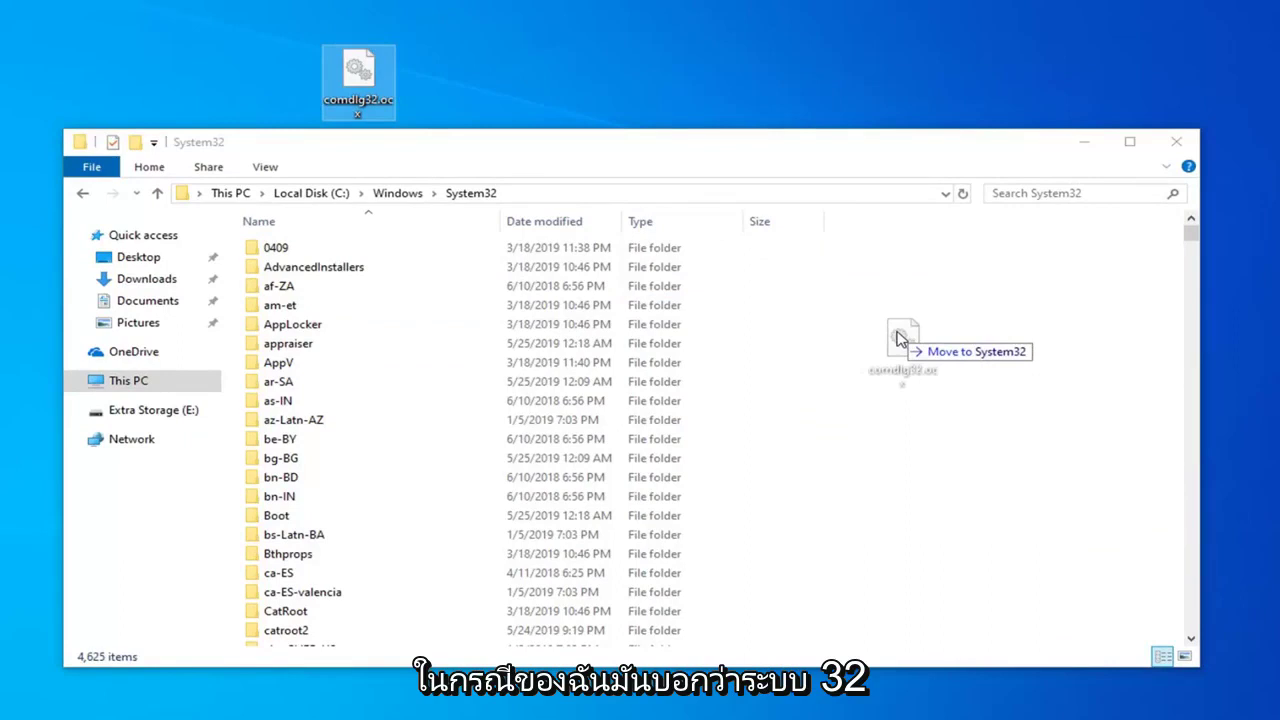
pyautogui.moveTo(898, 339); pyautogui.dragTo(897, 331)
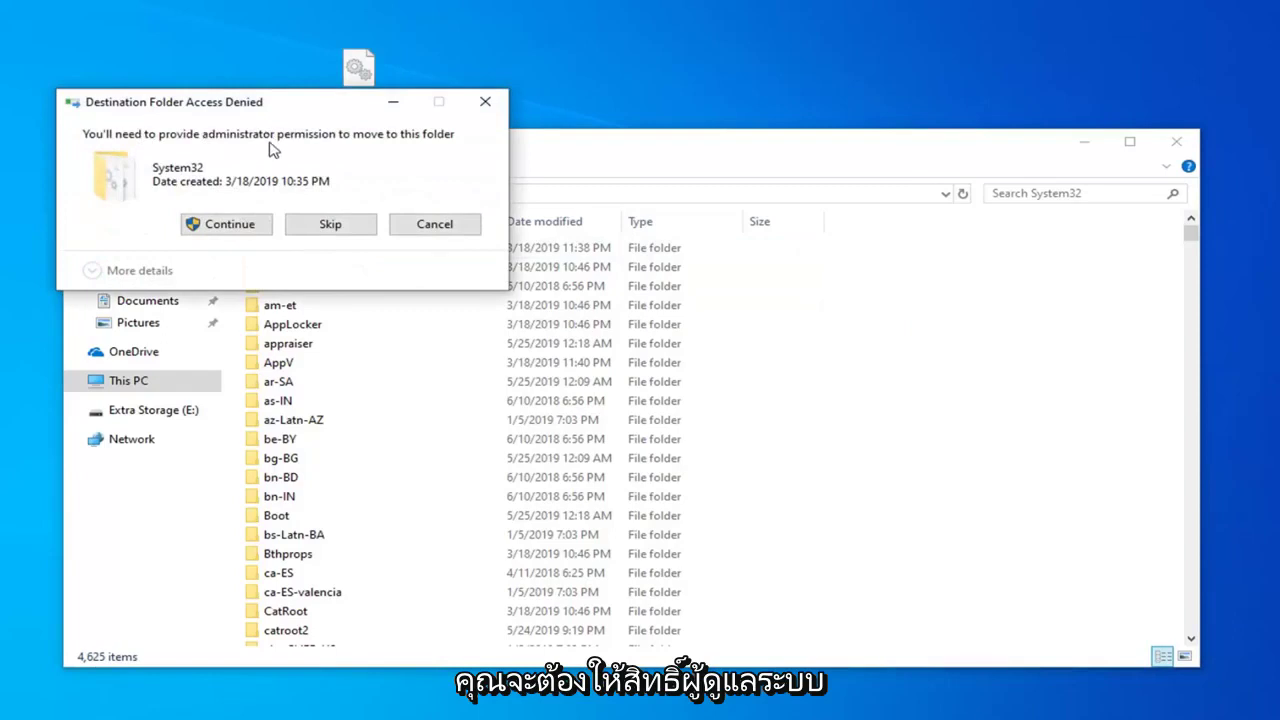
pyautogui.click(213, 226)
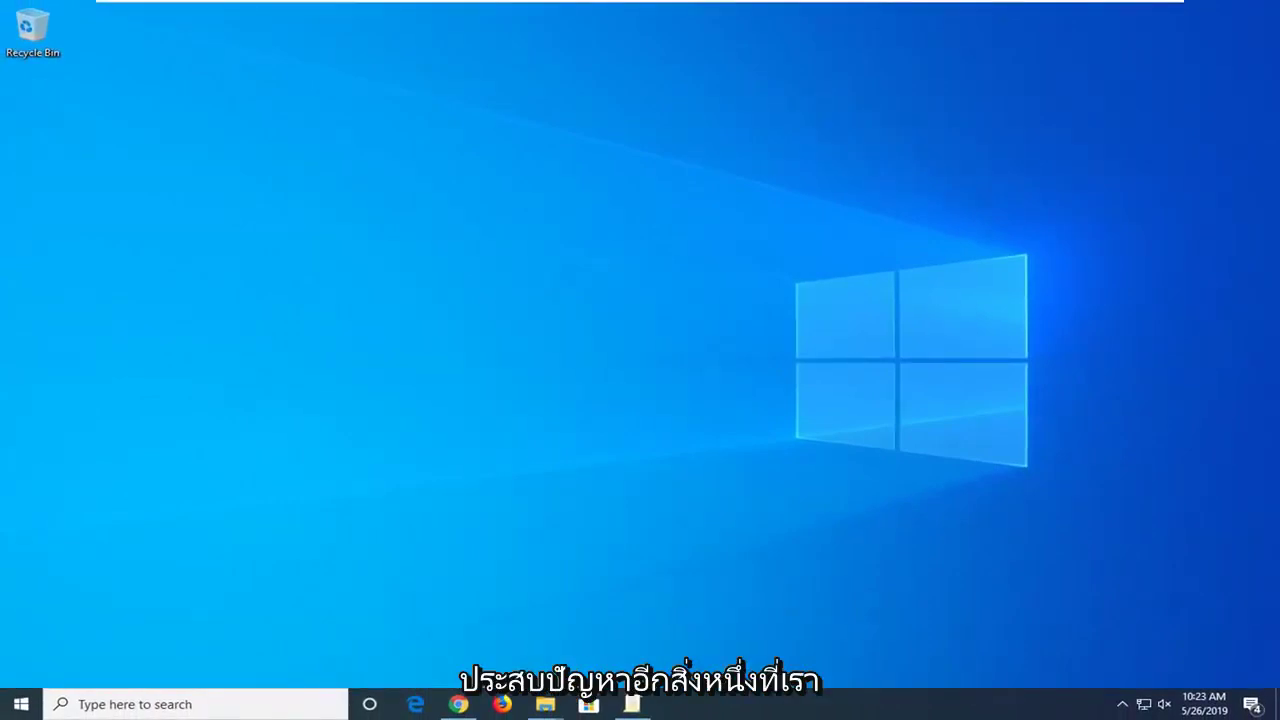
# Search 'cmd' and run Command Prompt as administrator, approving the UAC prompt
pyautogui.click(14, 702)
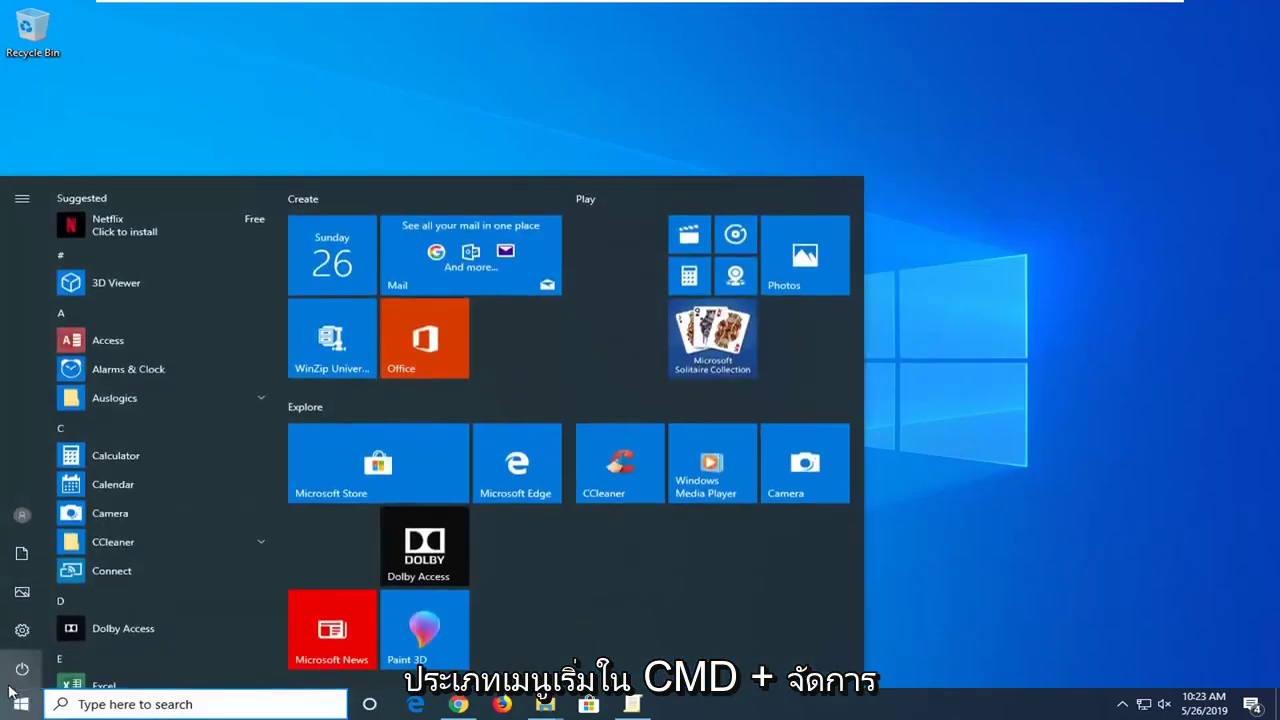
pyautogui.write('cmd')
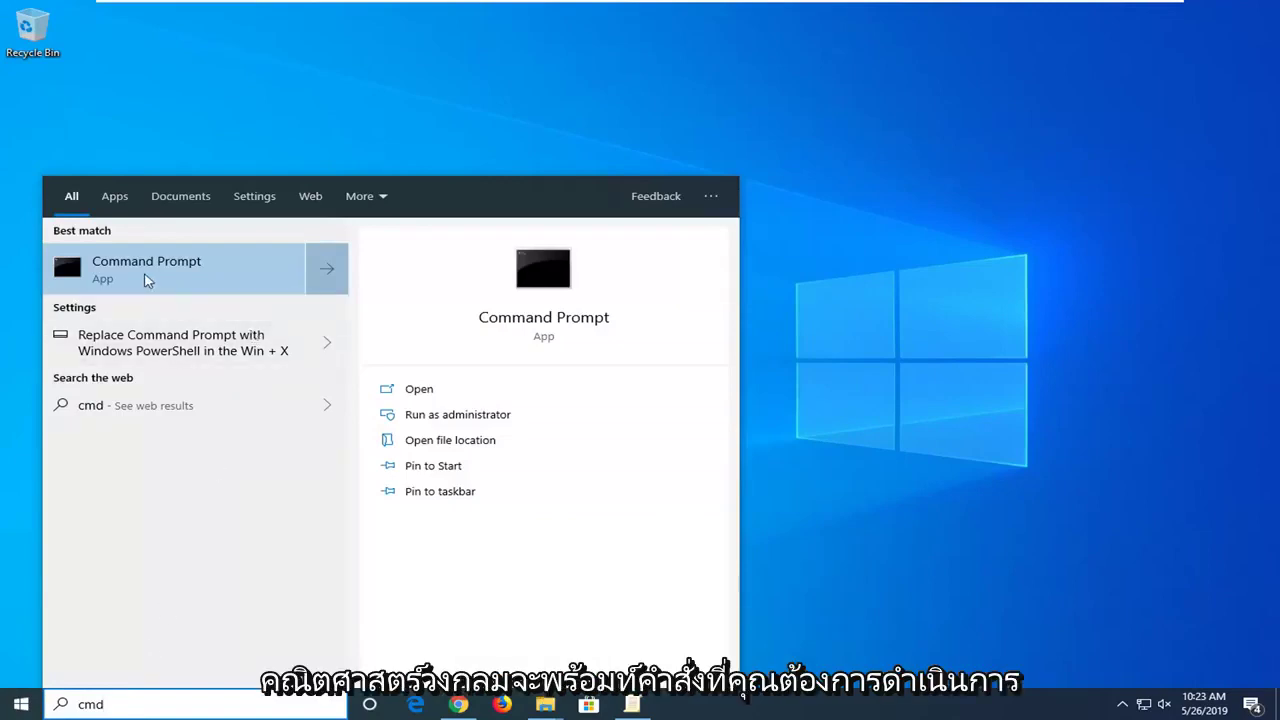
pyautogui.rightClick(139, 264)
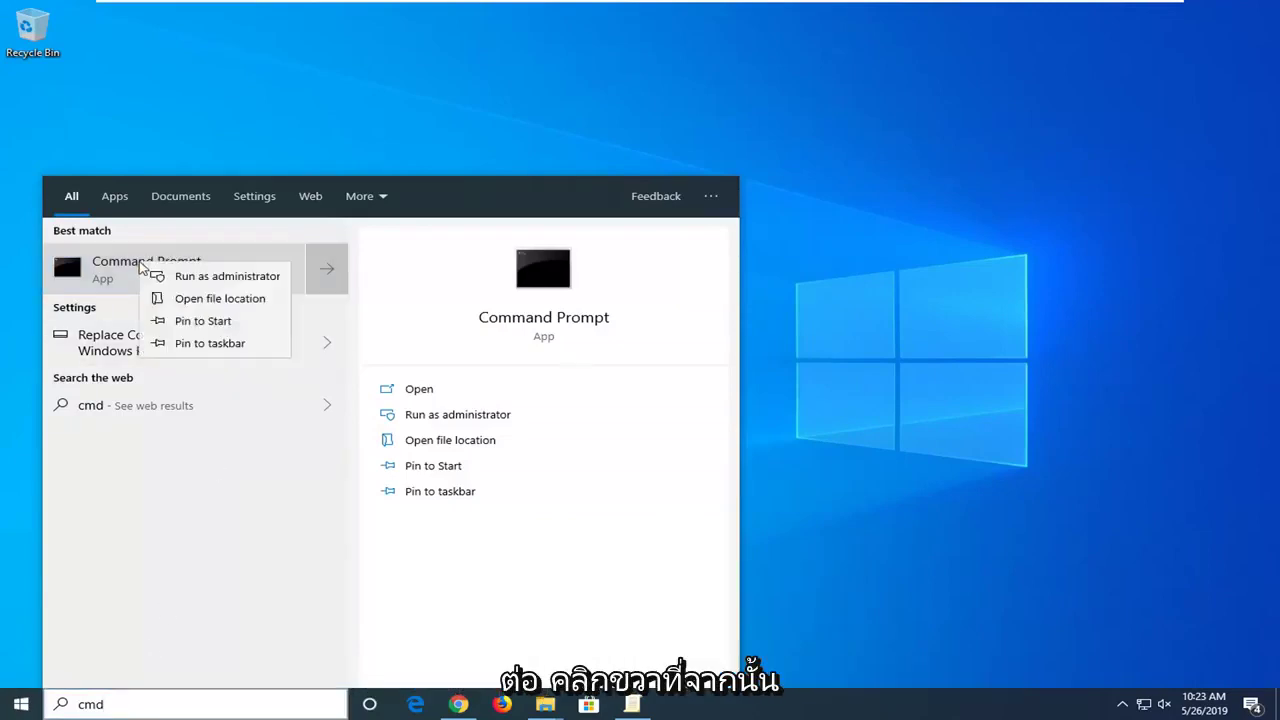
pyautogui.click(192, 283)
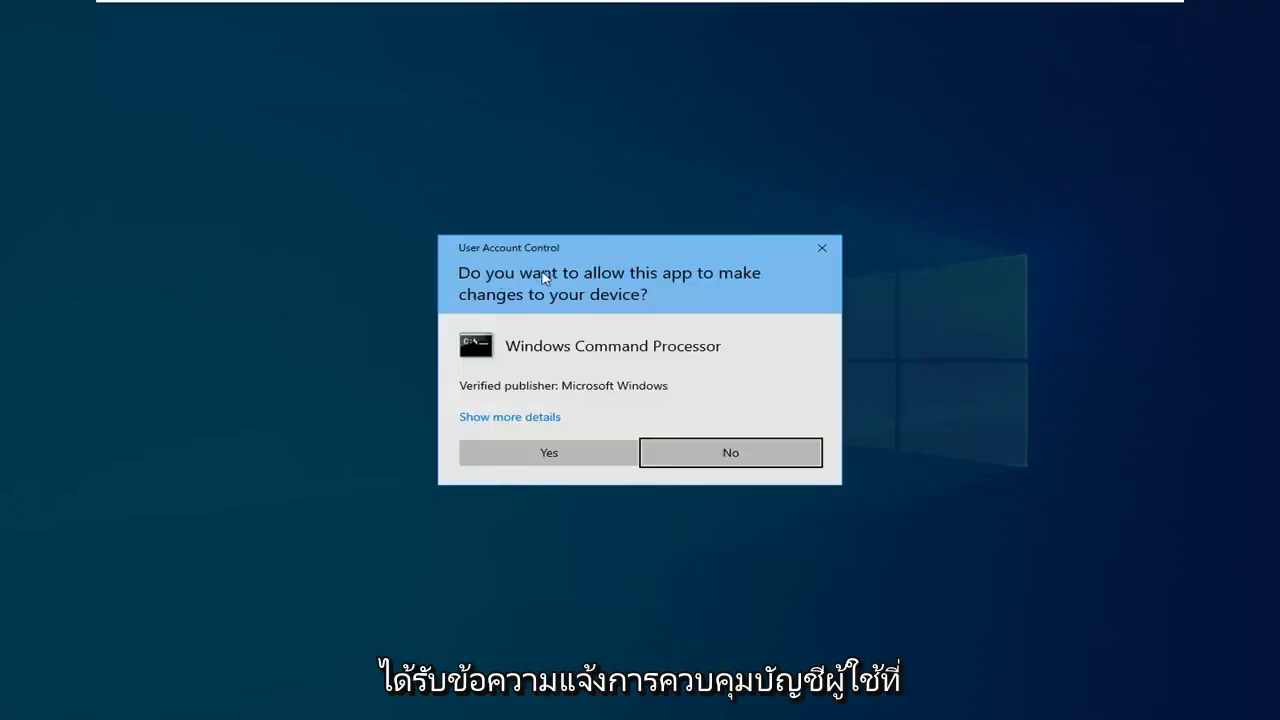
pyautogui.click(562, 458)
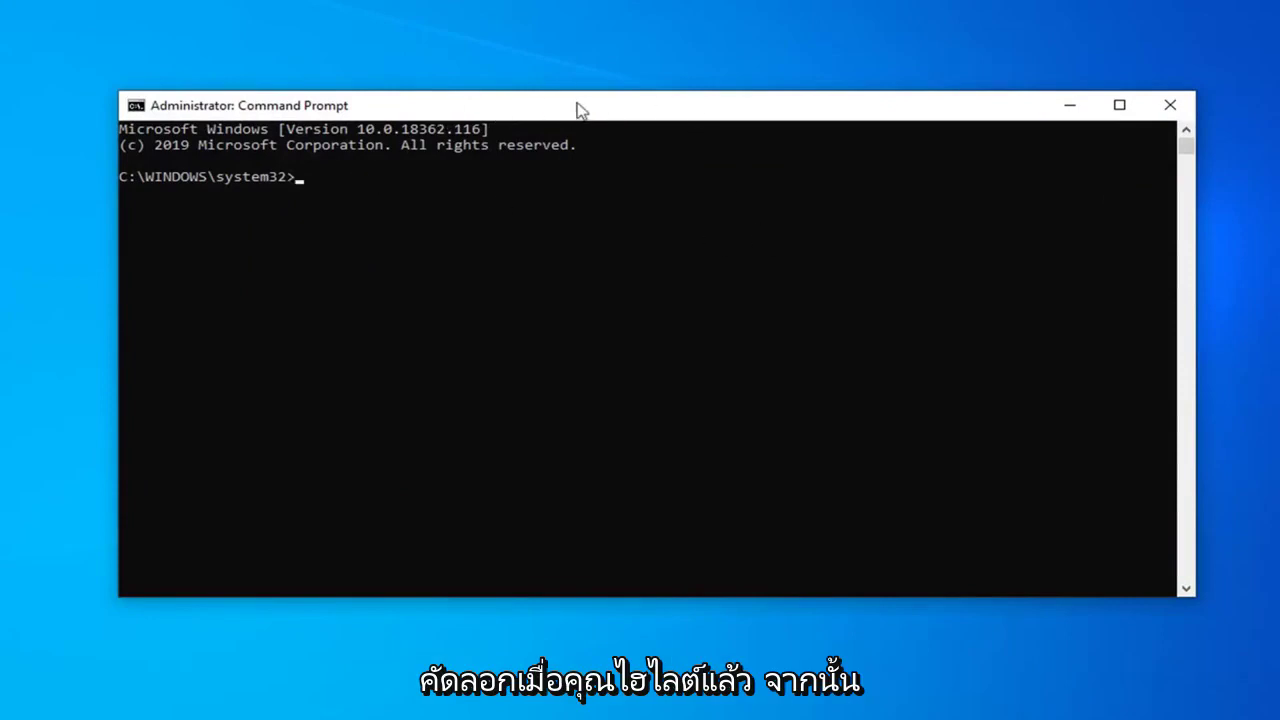
# Paste and run the regsvr32 comdlg32.ocx command, dismiss the success message, and close Command Prompt
pyautogui.rightClick(667, 111)
pyautogui.moveTo(714, 256)
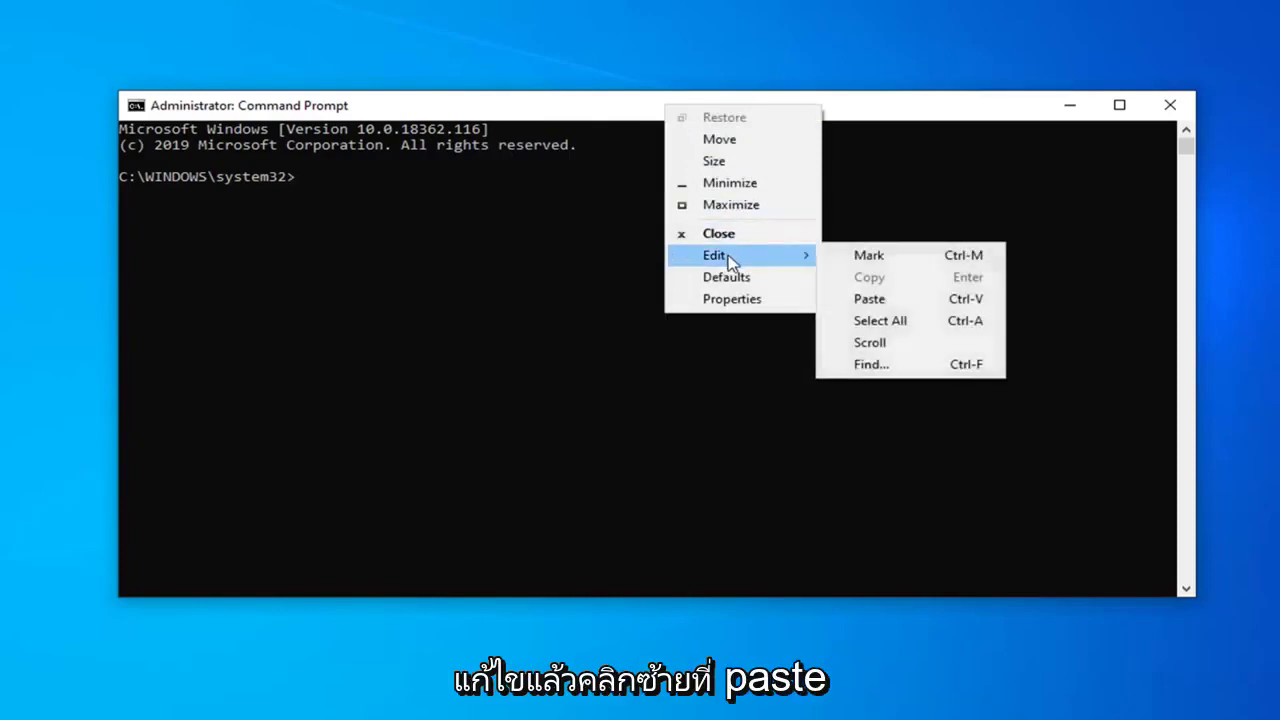
pyautogui.click(870, 299)
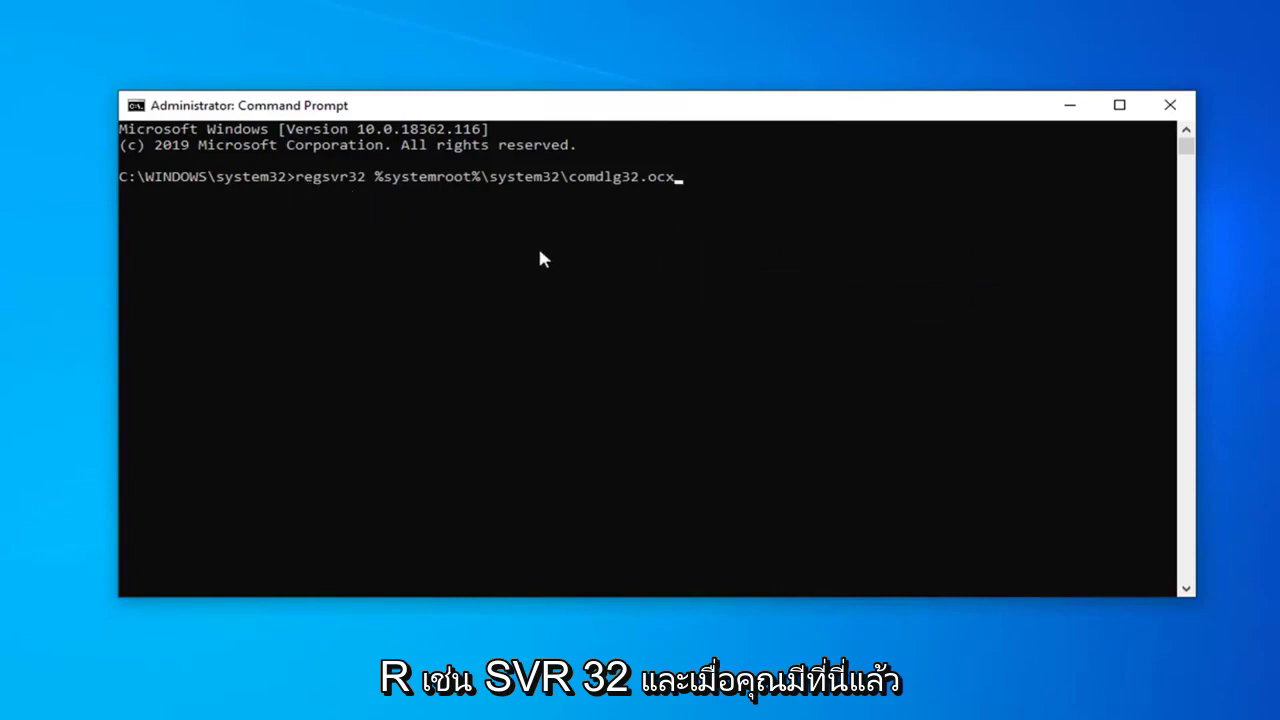
pyautogui.press('Return')
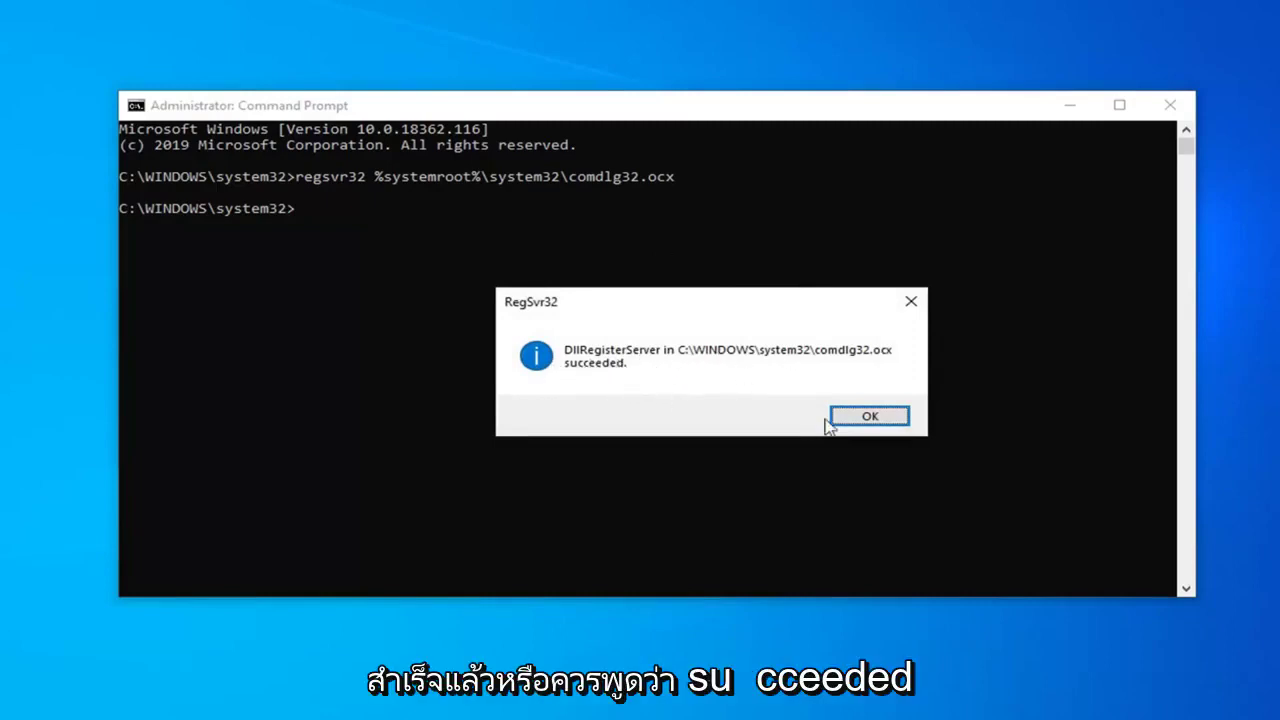
pyautogui.click(864, 417)
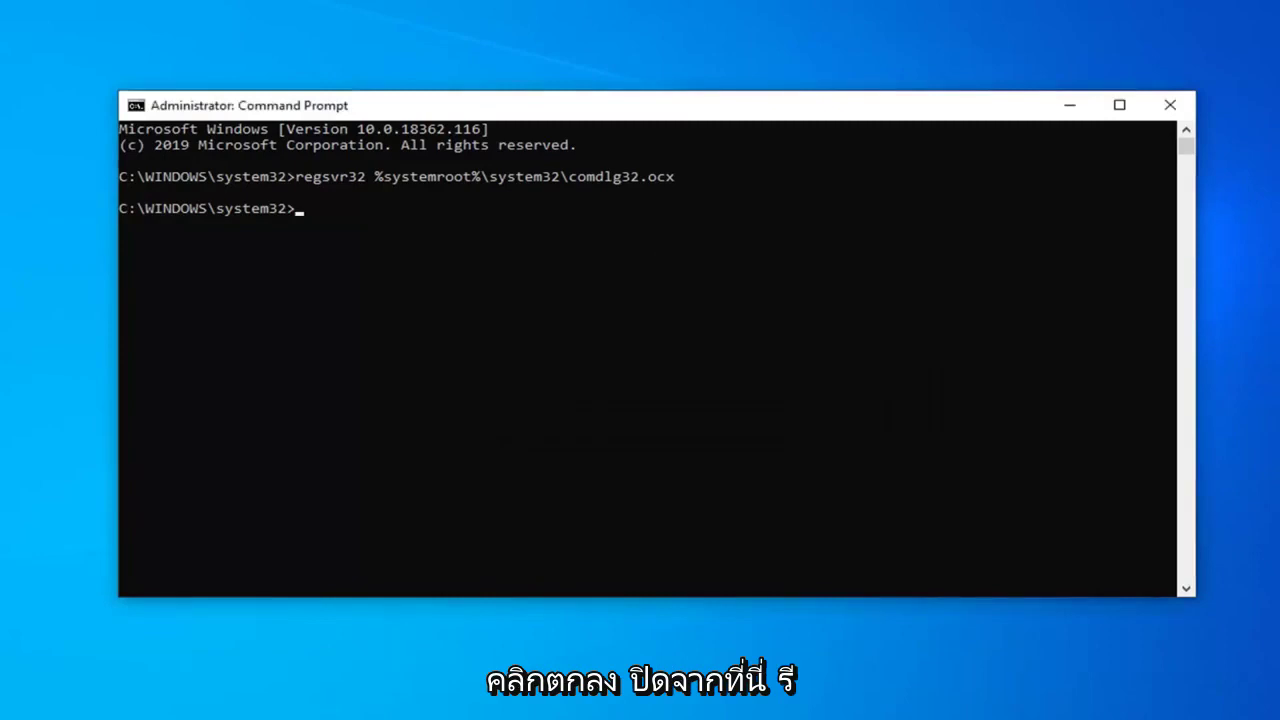
pyautogui.click(1170, 104)
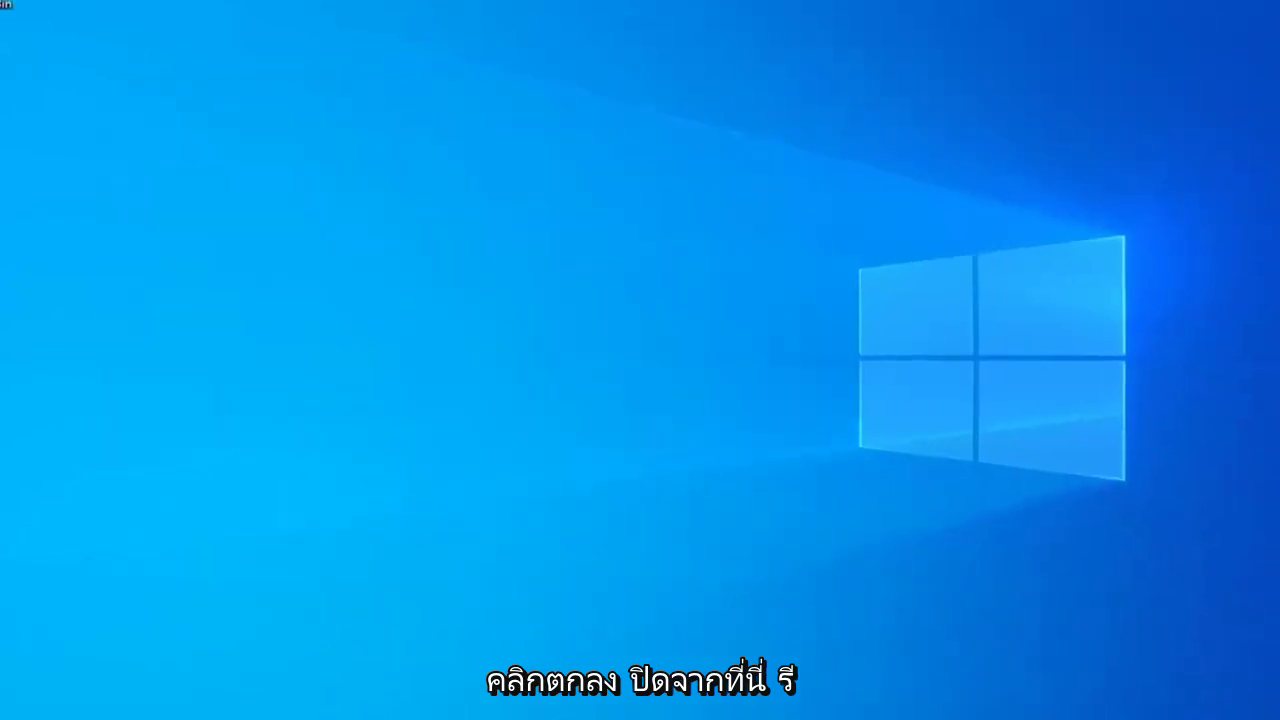